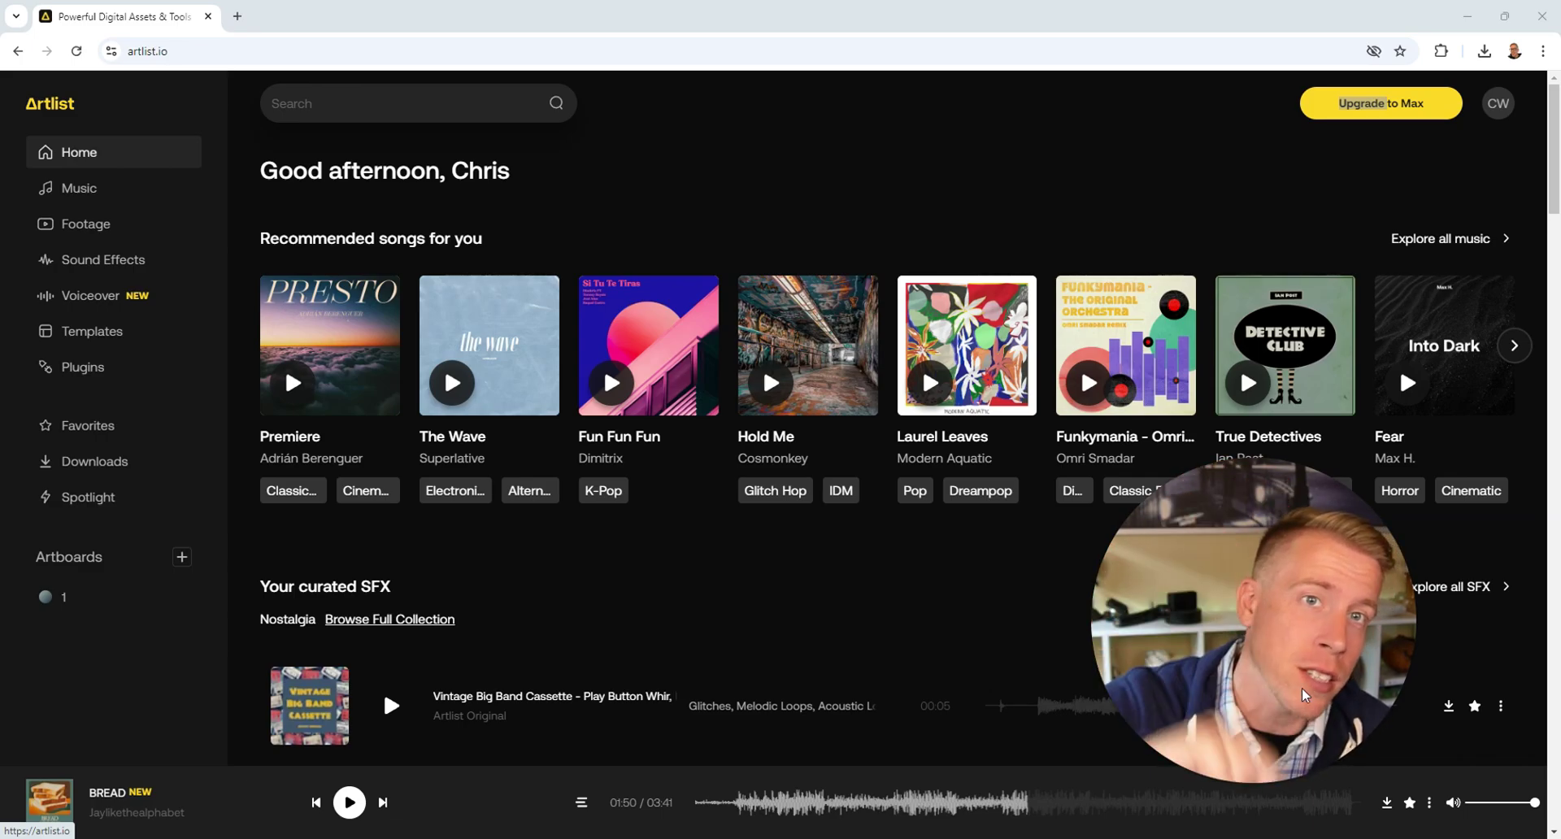
Drag near the lower-right area of the Artlist home page
mouse_move(1235, 752)
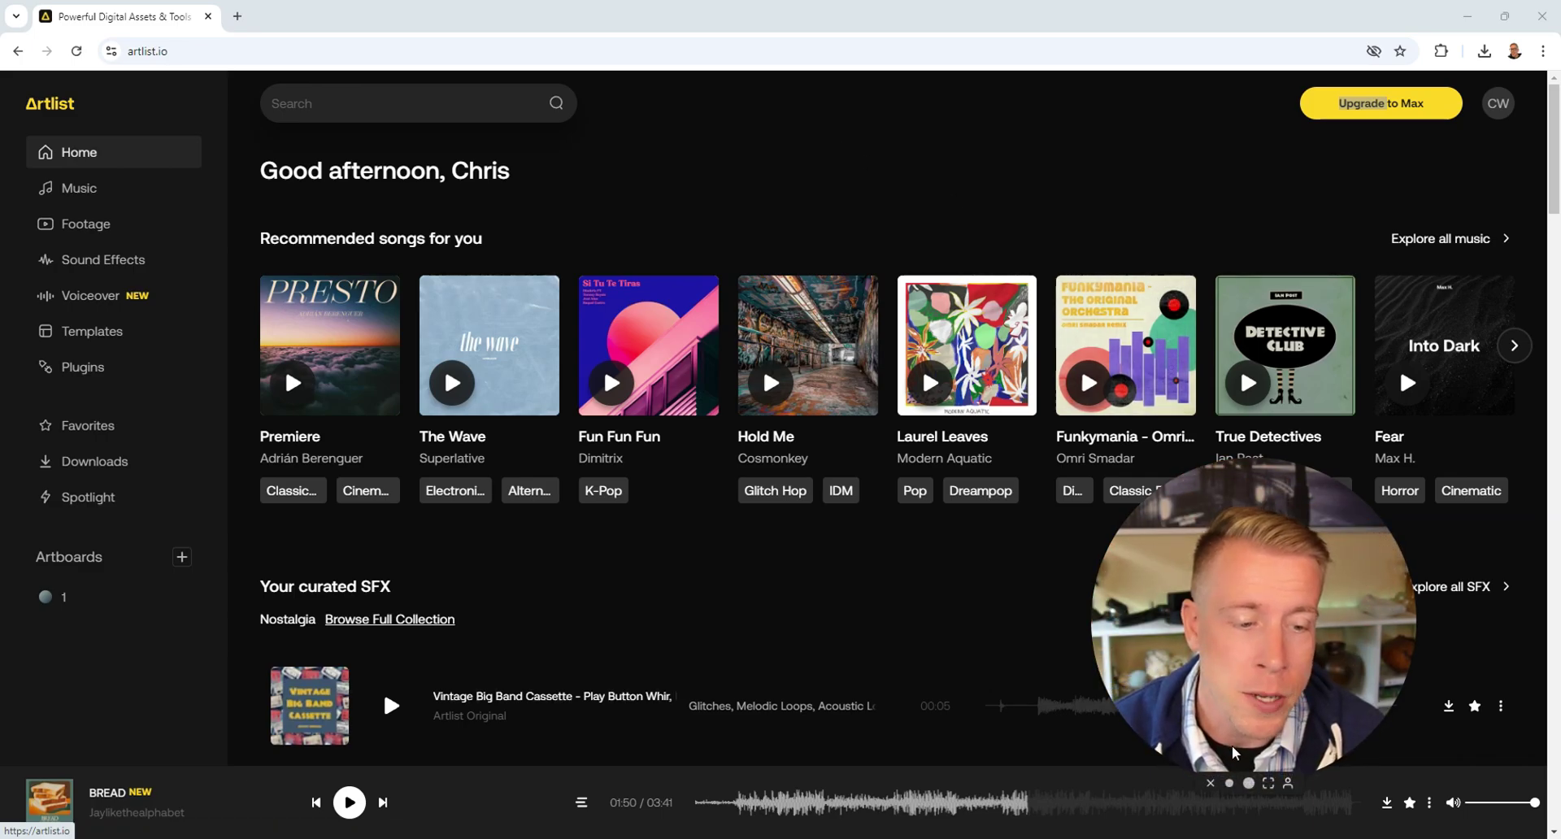
left_click_drag(1235, 752, 1268, 772)
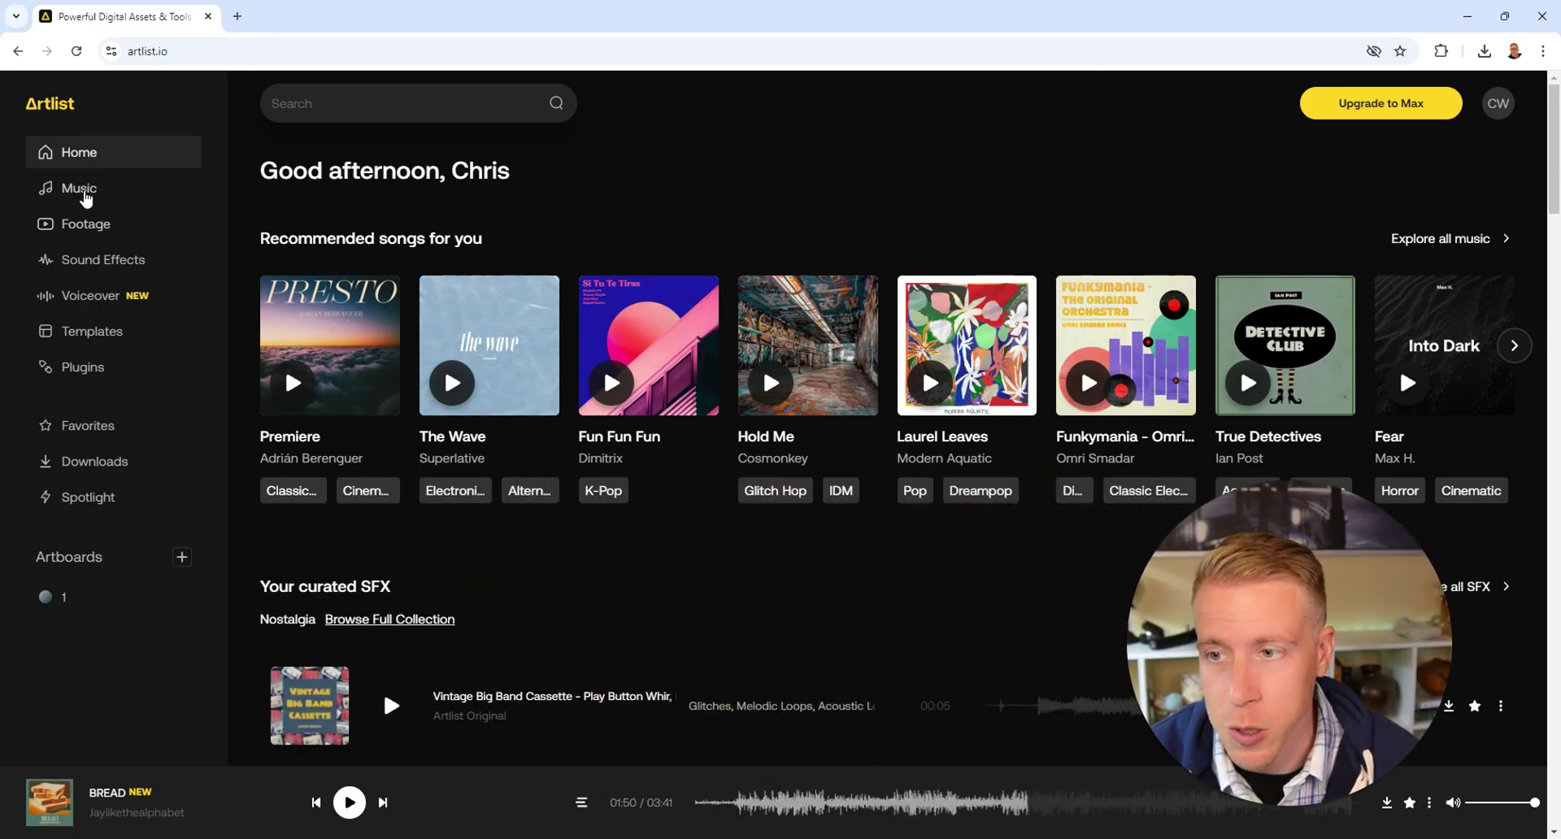
Open the Music catalogue, scroll its track list, and briefly view the Instrument filter tags
left_click(82, 192)
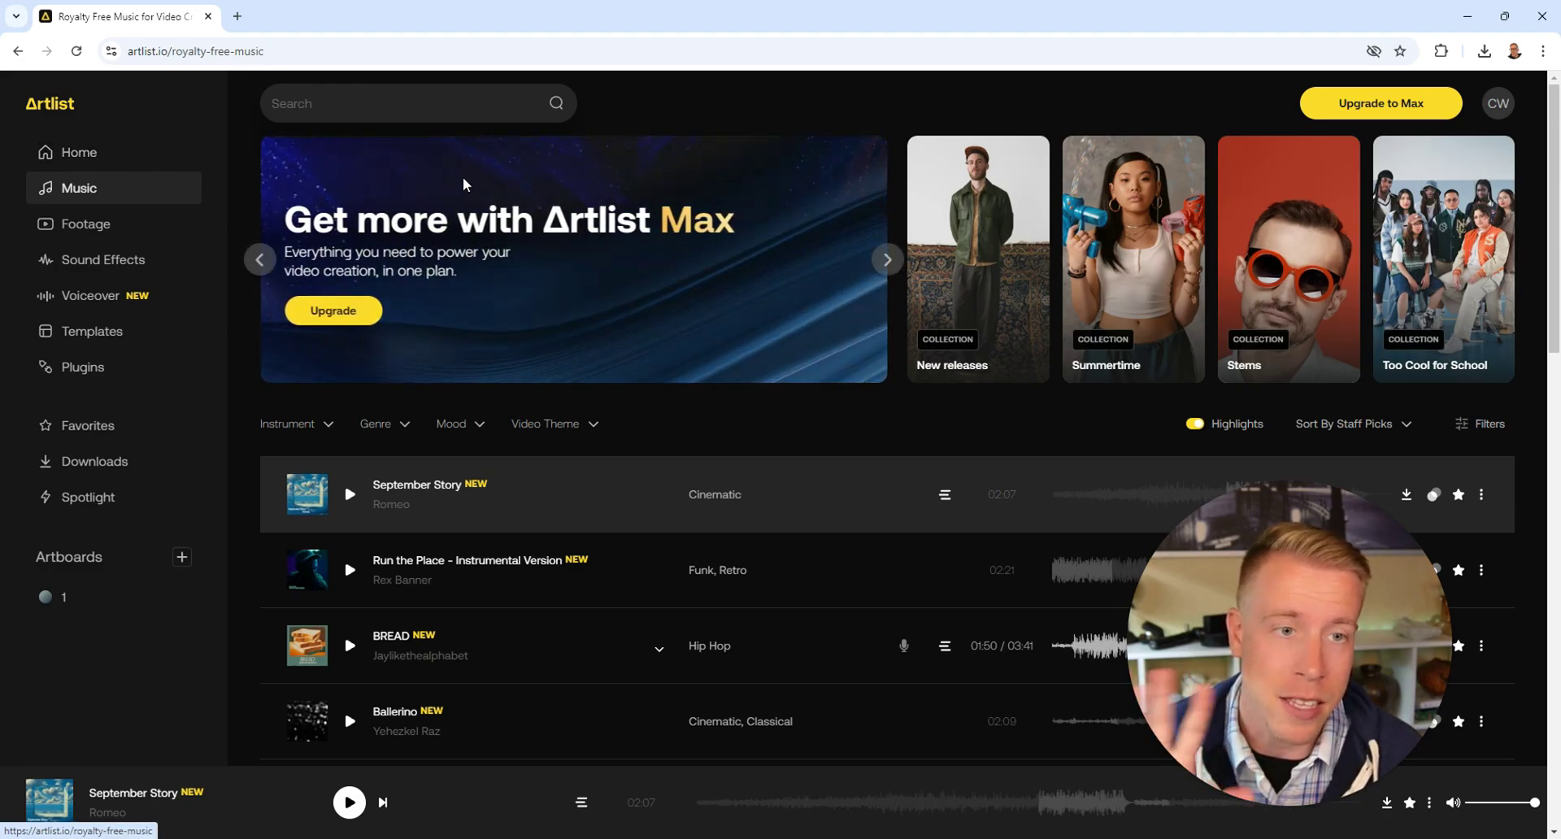
mouse_move(1285, 820)
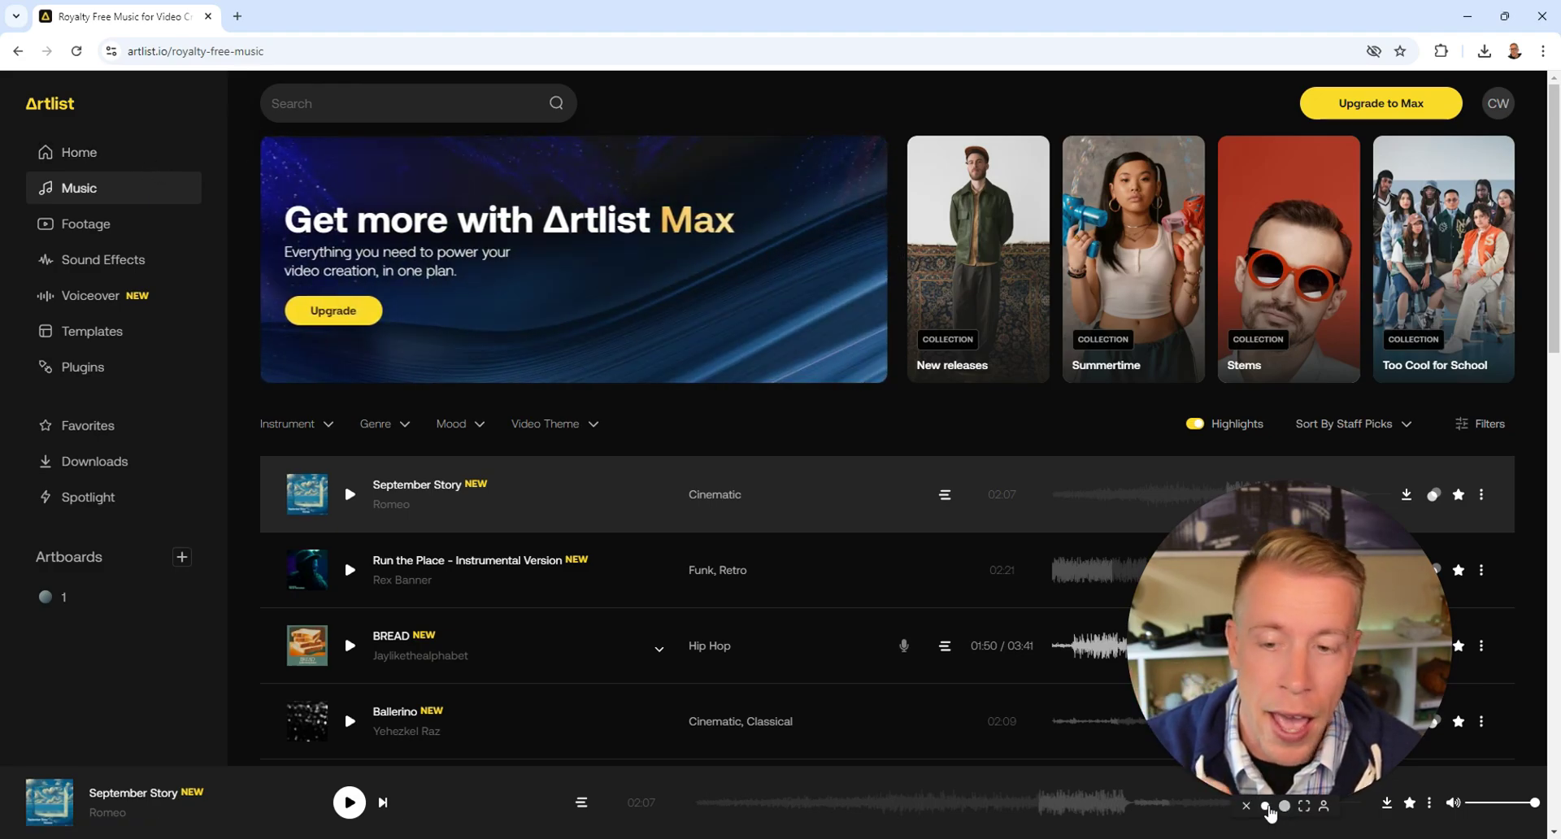
left_click(1266, 807)
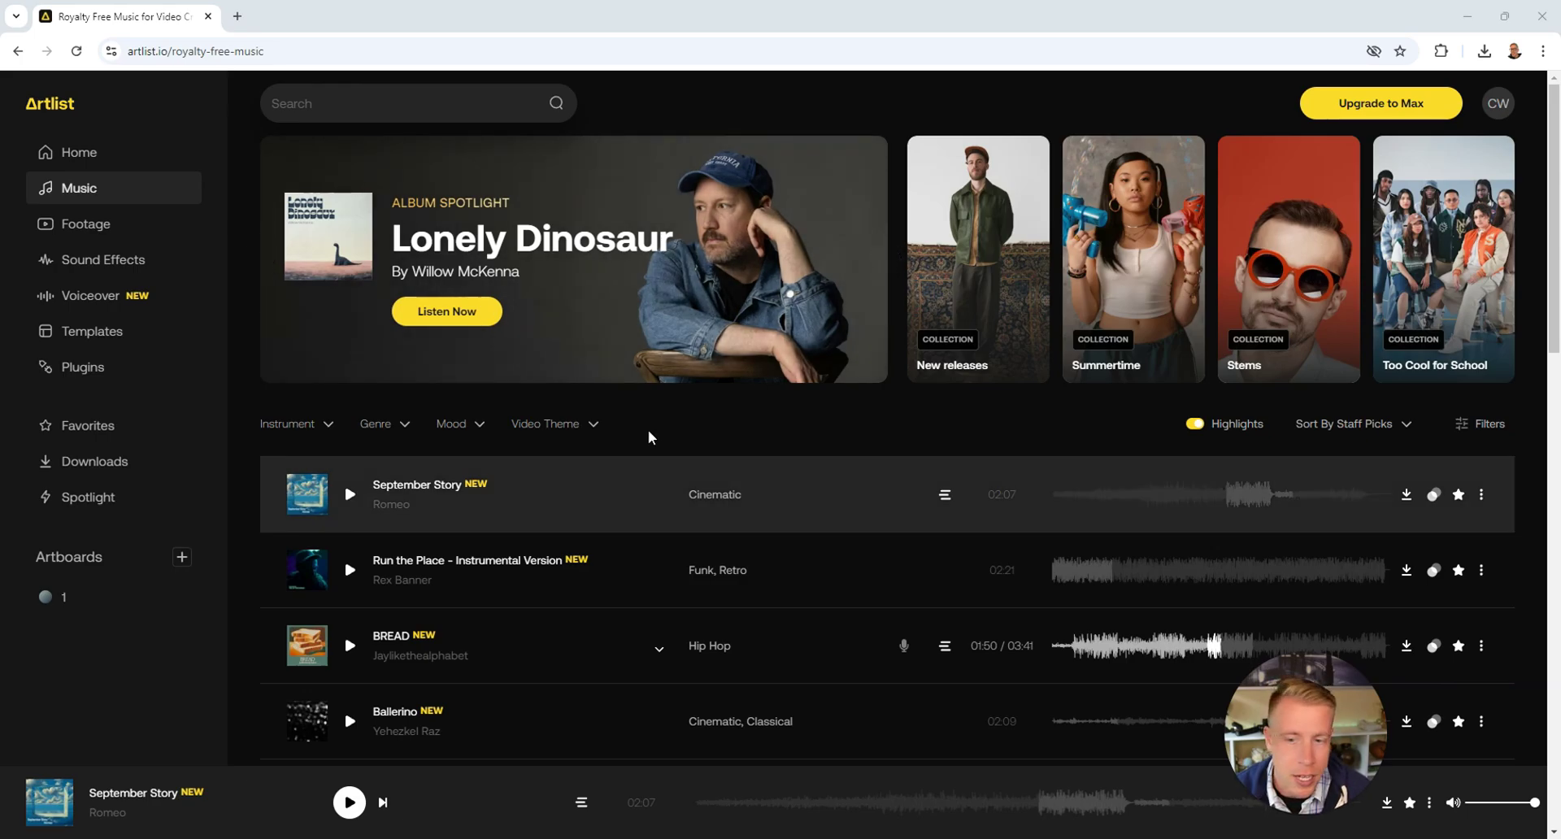
scroll(648, 437, "down", 2)
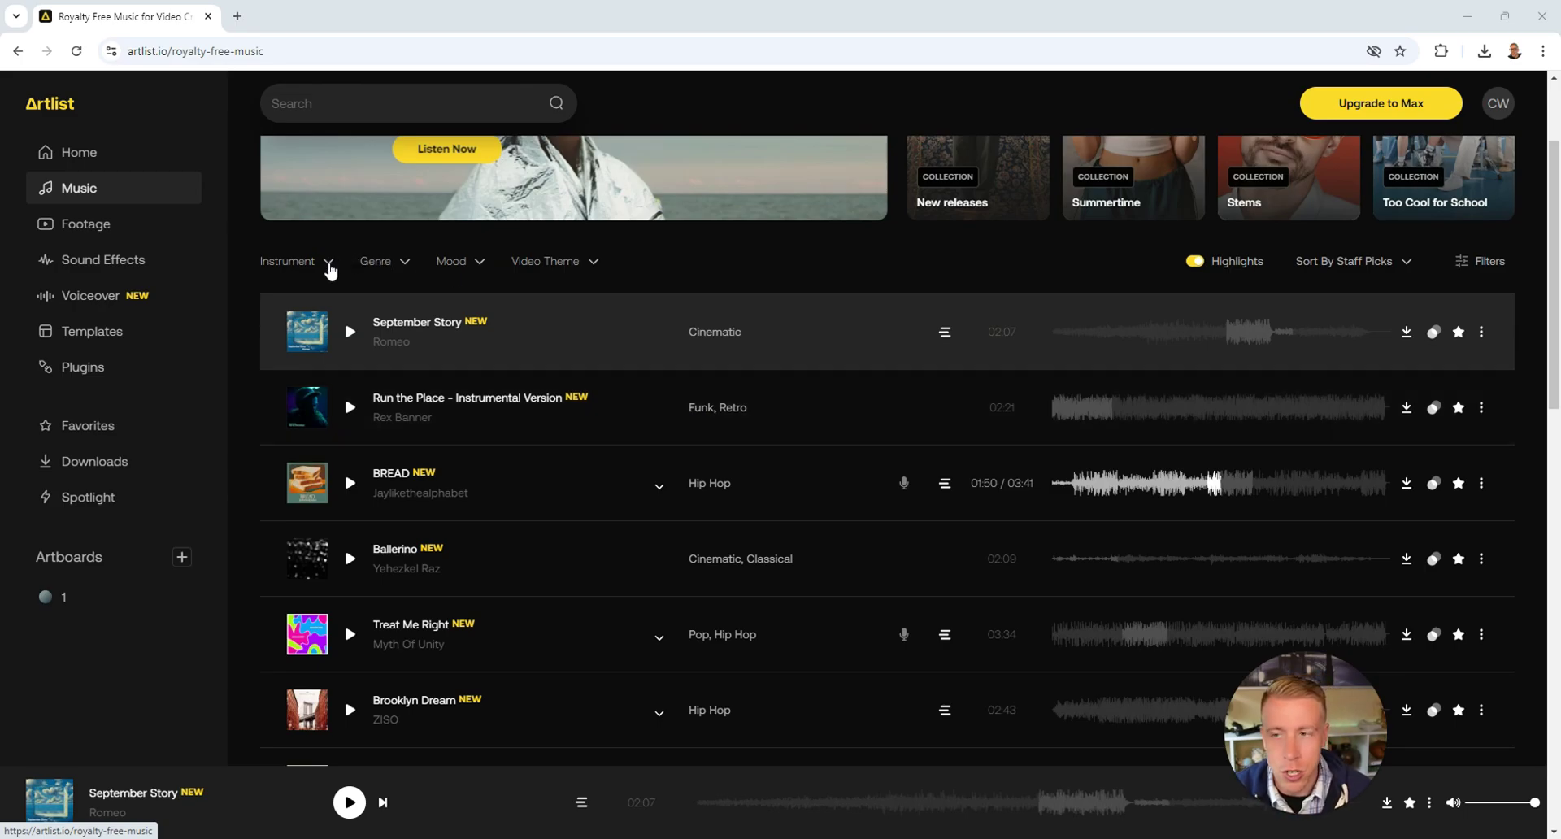
left_click(330, 262)
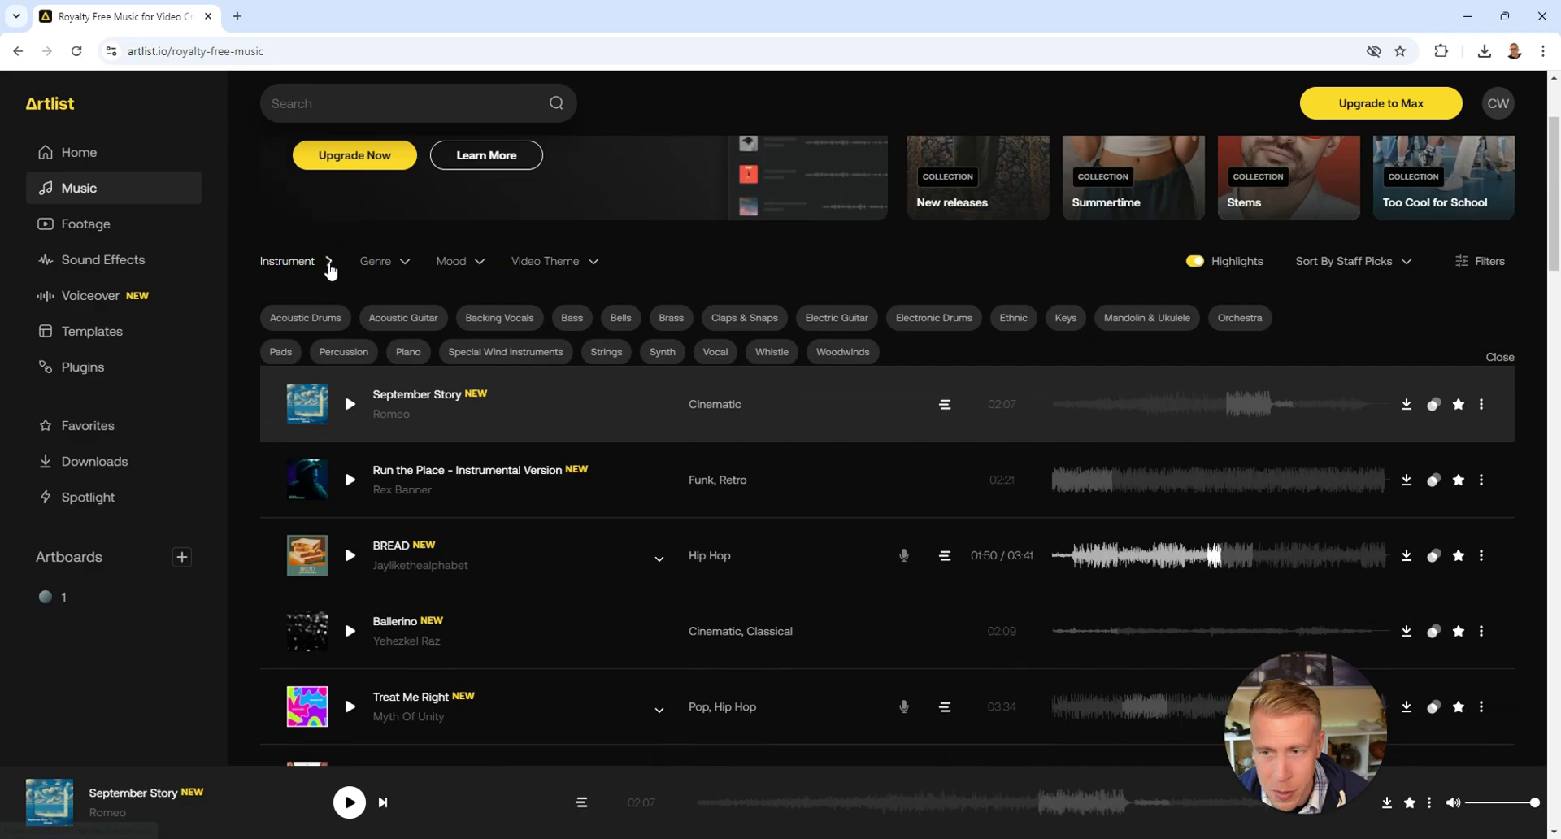
left_click(329, 263)
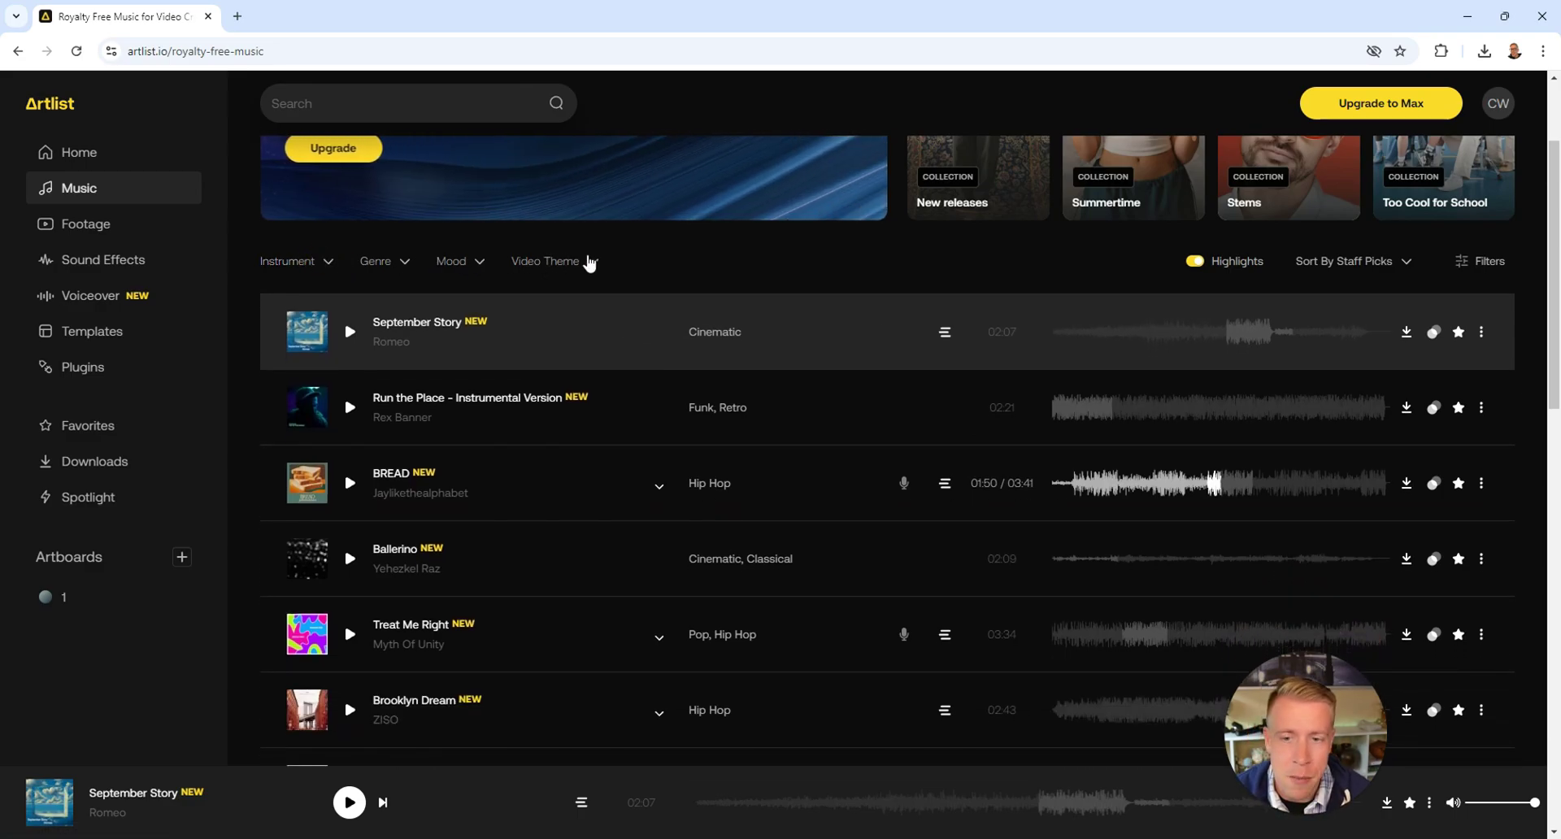
Show the Video Theme filter tags and look through the list
left_click(591, 263)
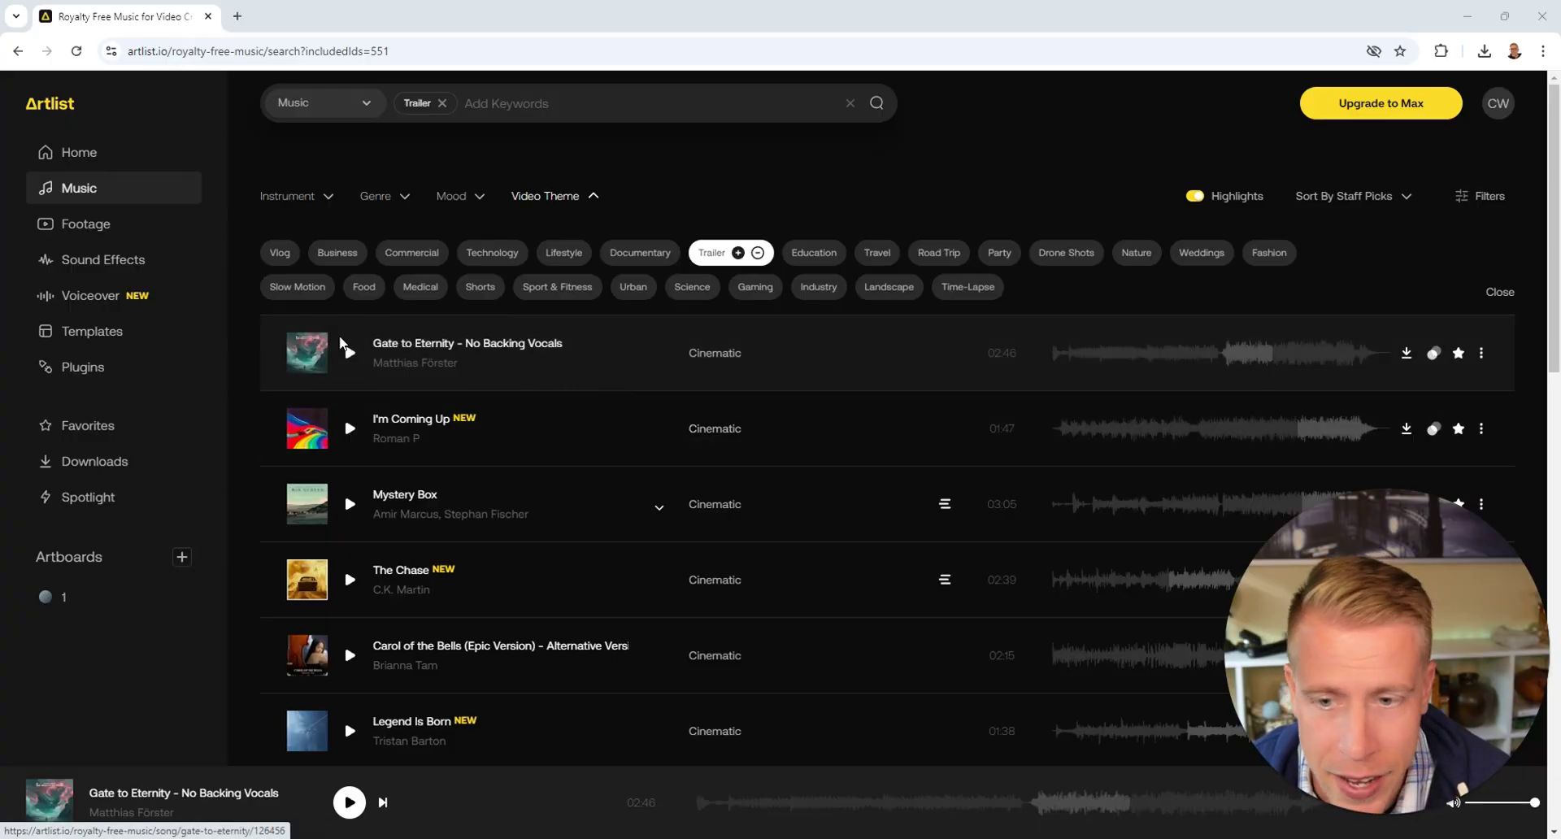
scroll(383, 439, "down", 1)
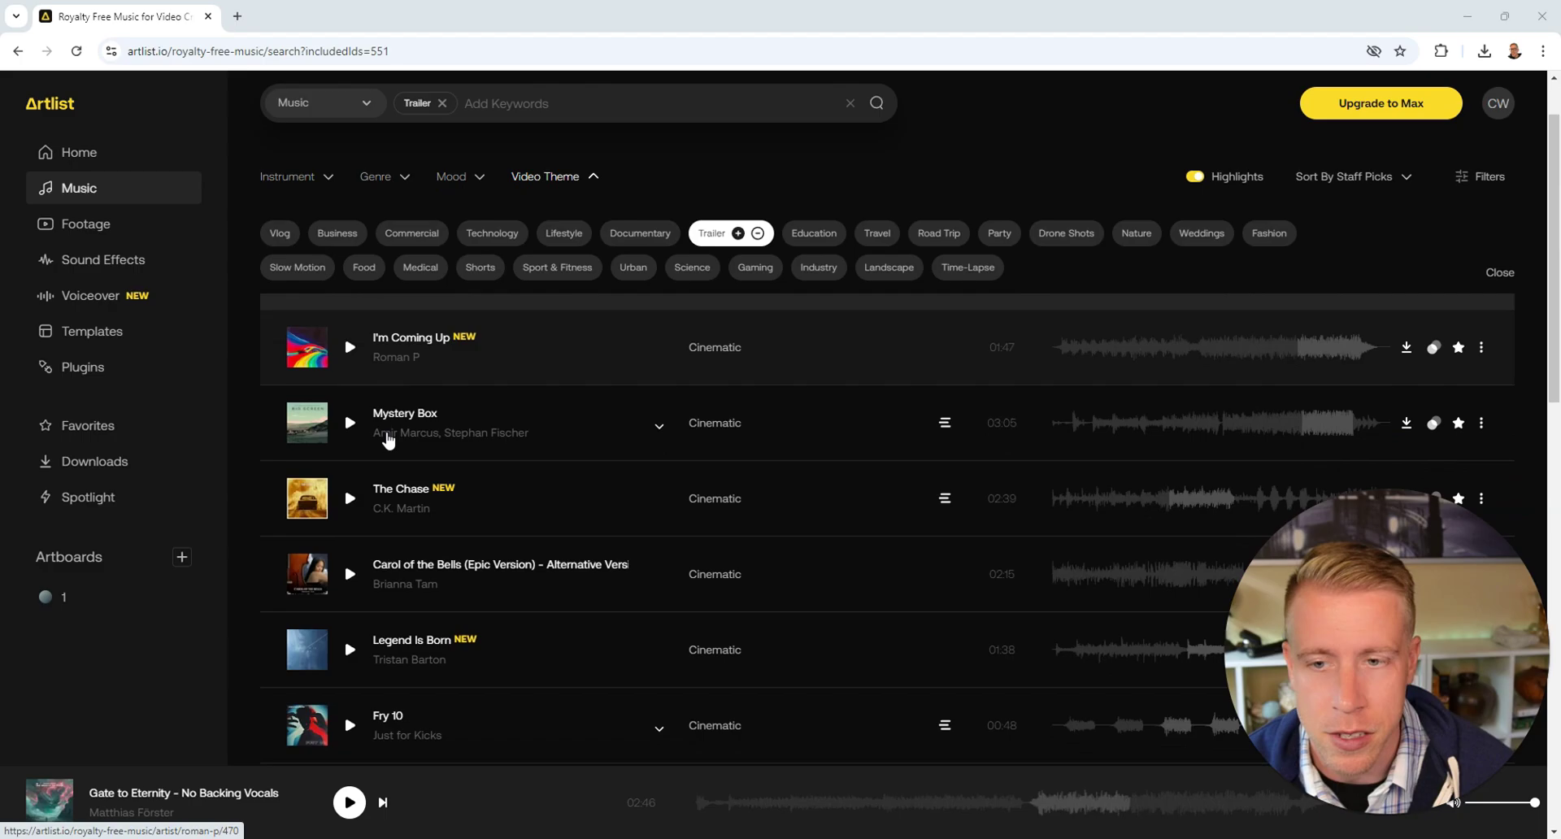
scroll(390, 374, "up", 1)
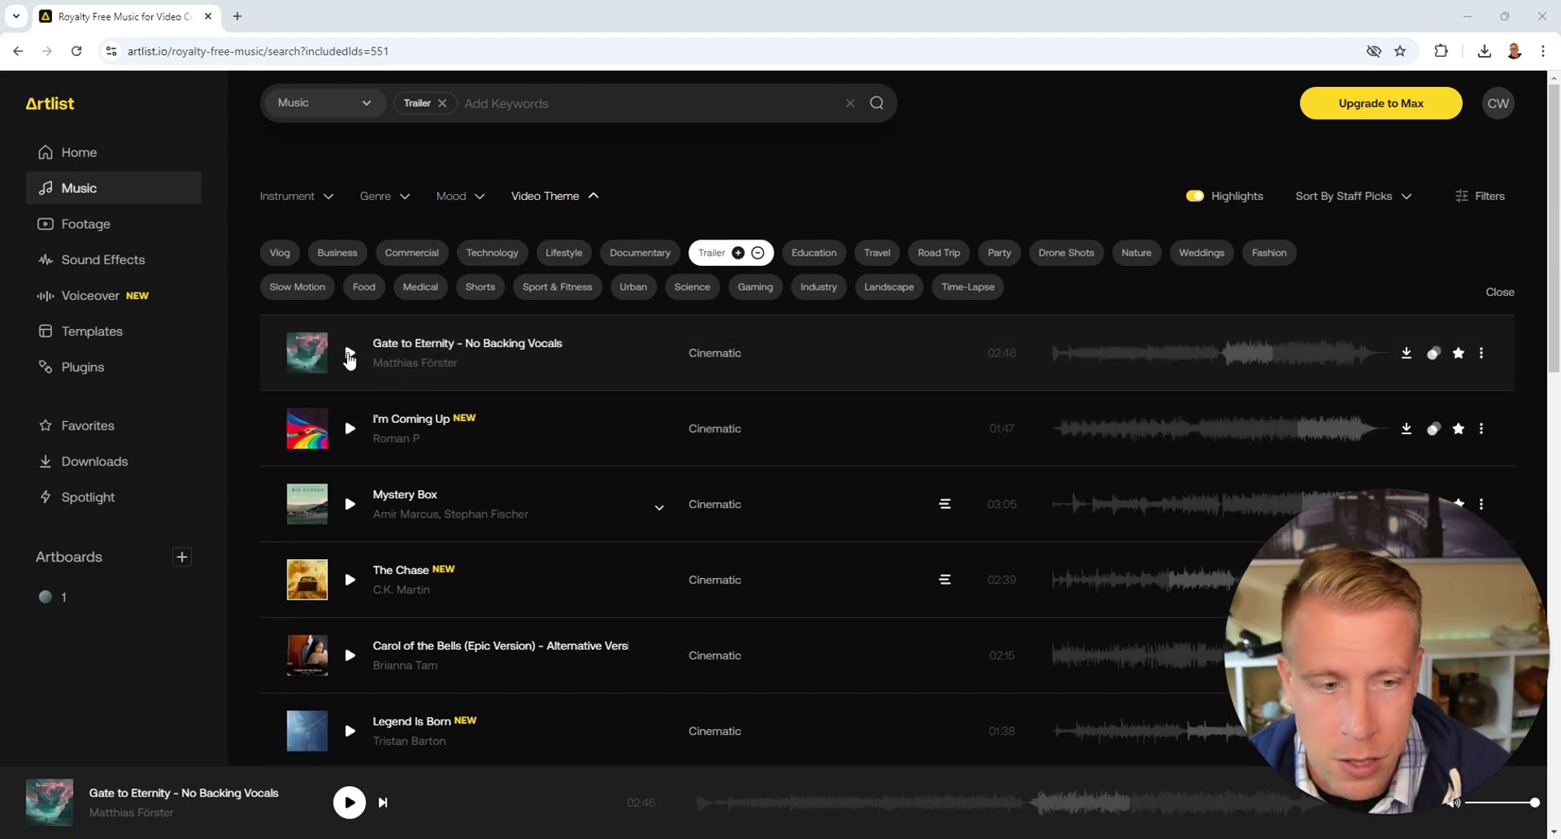
Preview Gate to Eternity, then add Documentary to the theme filter
left_click(350, 355)
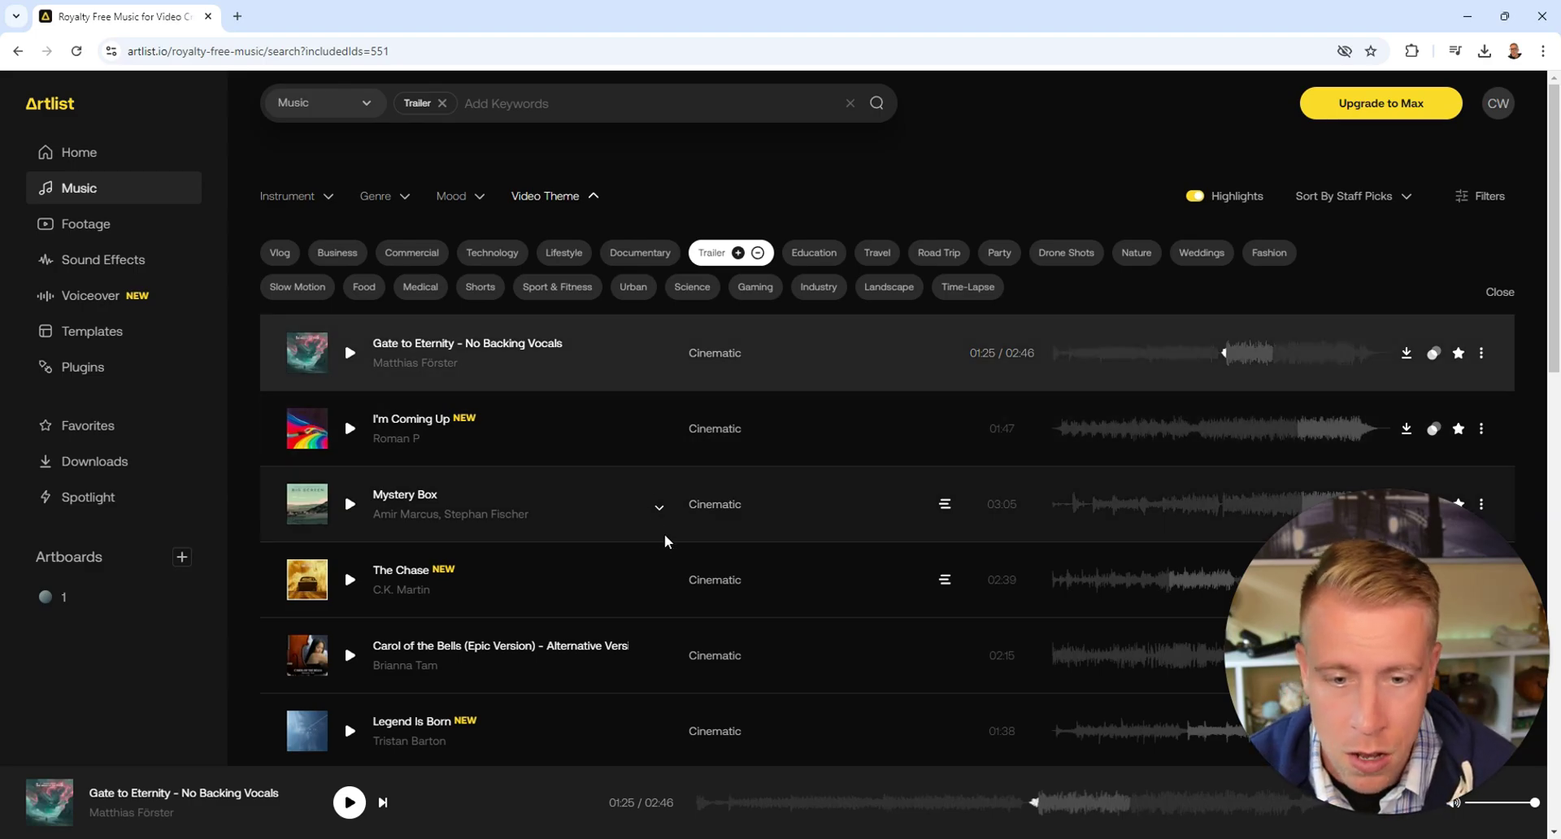
scroll(665, 542, "down", 1)
scroll(665, 541, "down", 1)
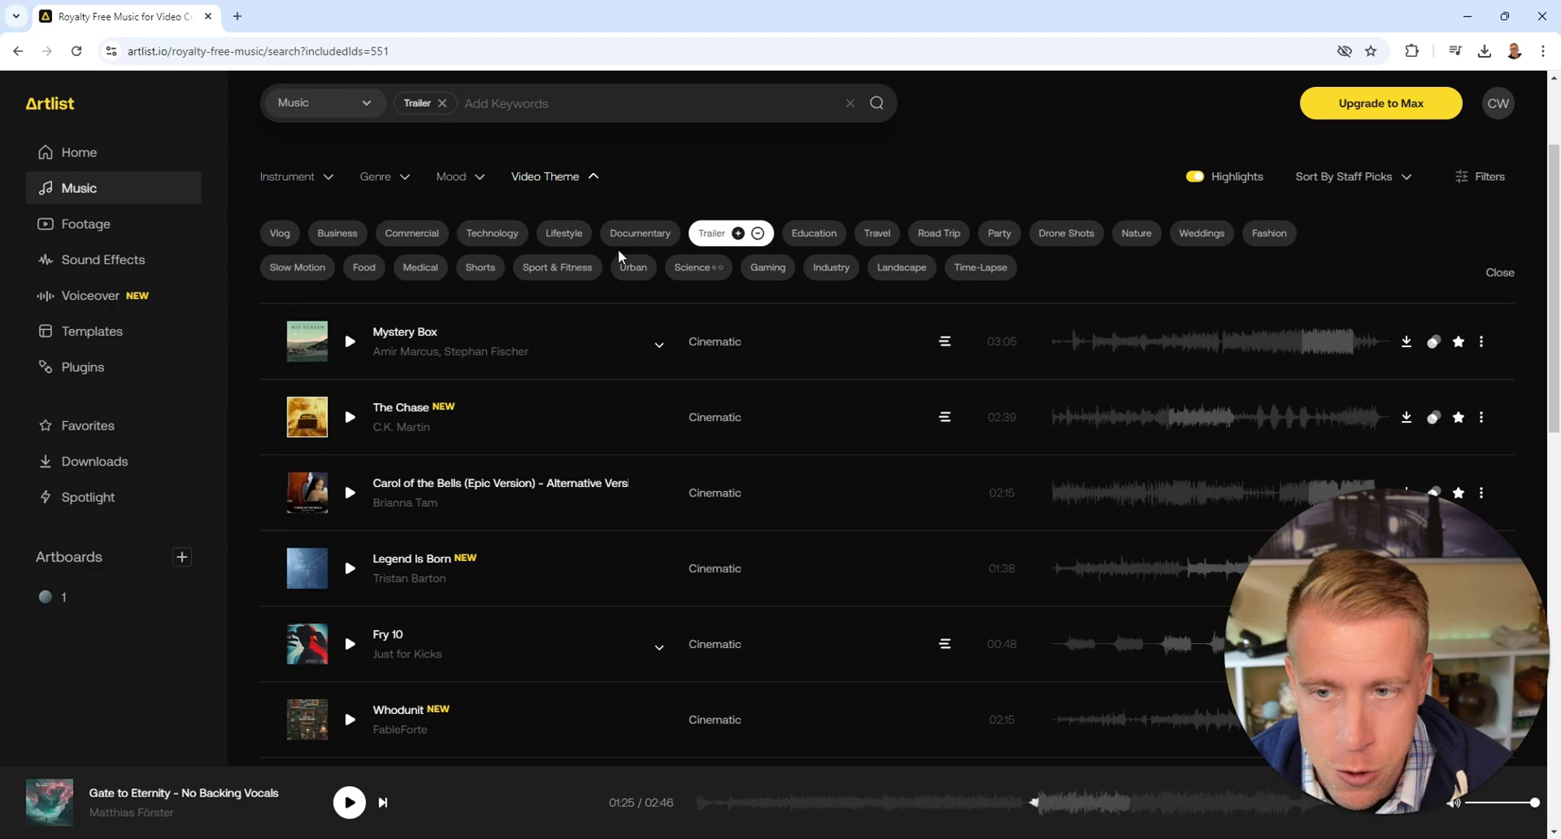
scroll(656, 488, "up", 1)
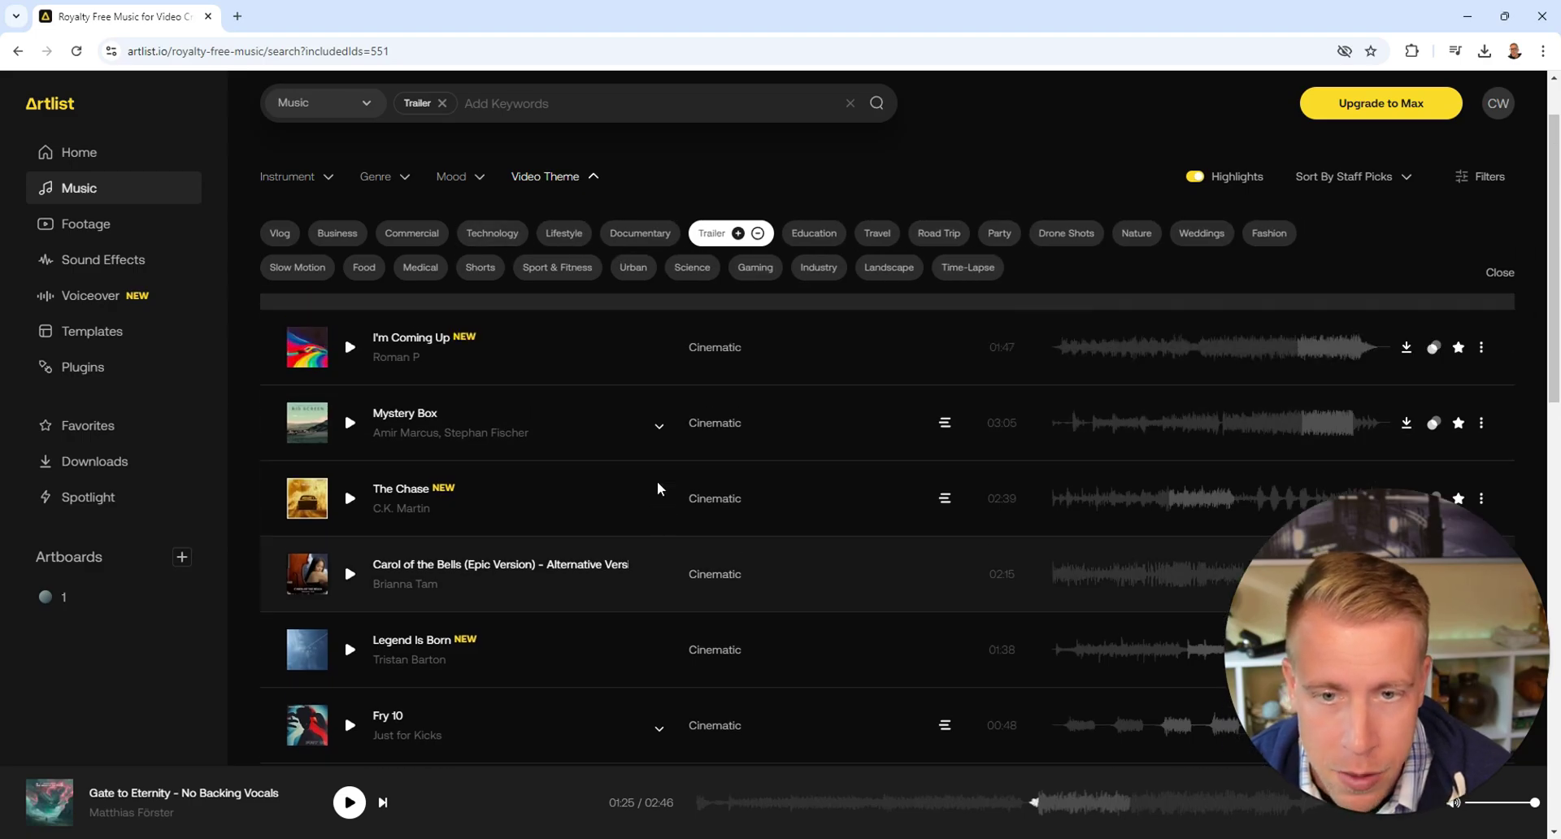
left_click(641, 239)
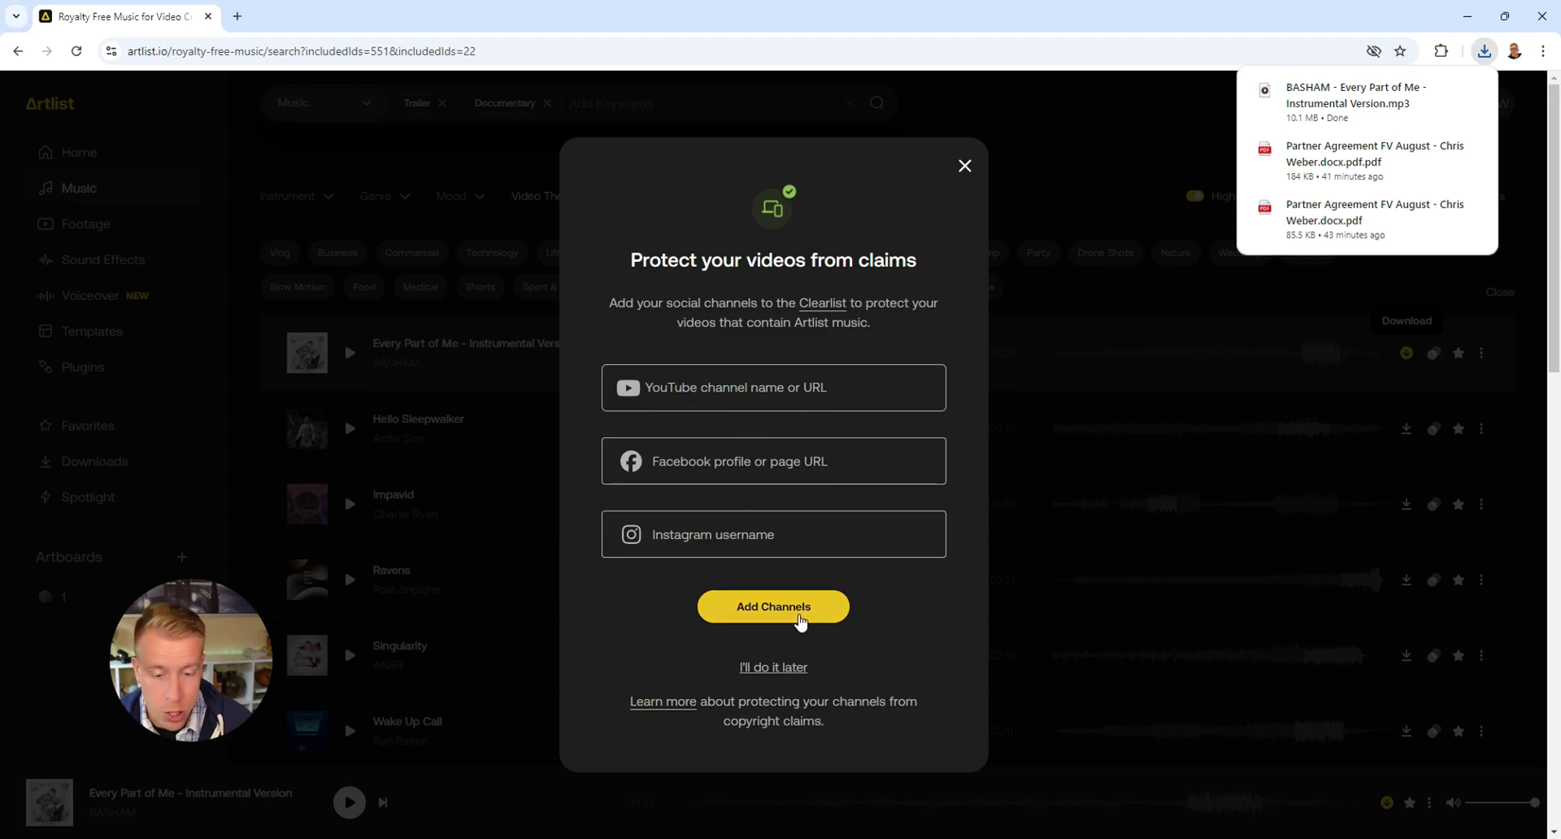
Dismiss the claims-protection prompt, check Chrome's download history, and open then close File Explorer
left_click(965, 166)
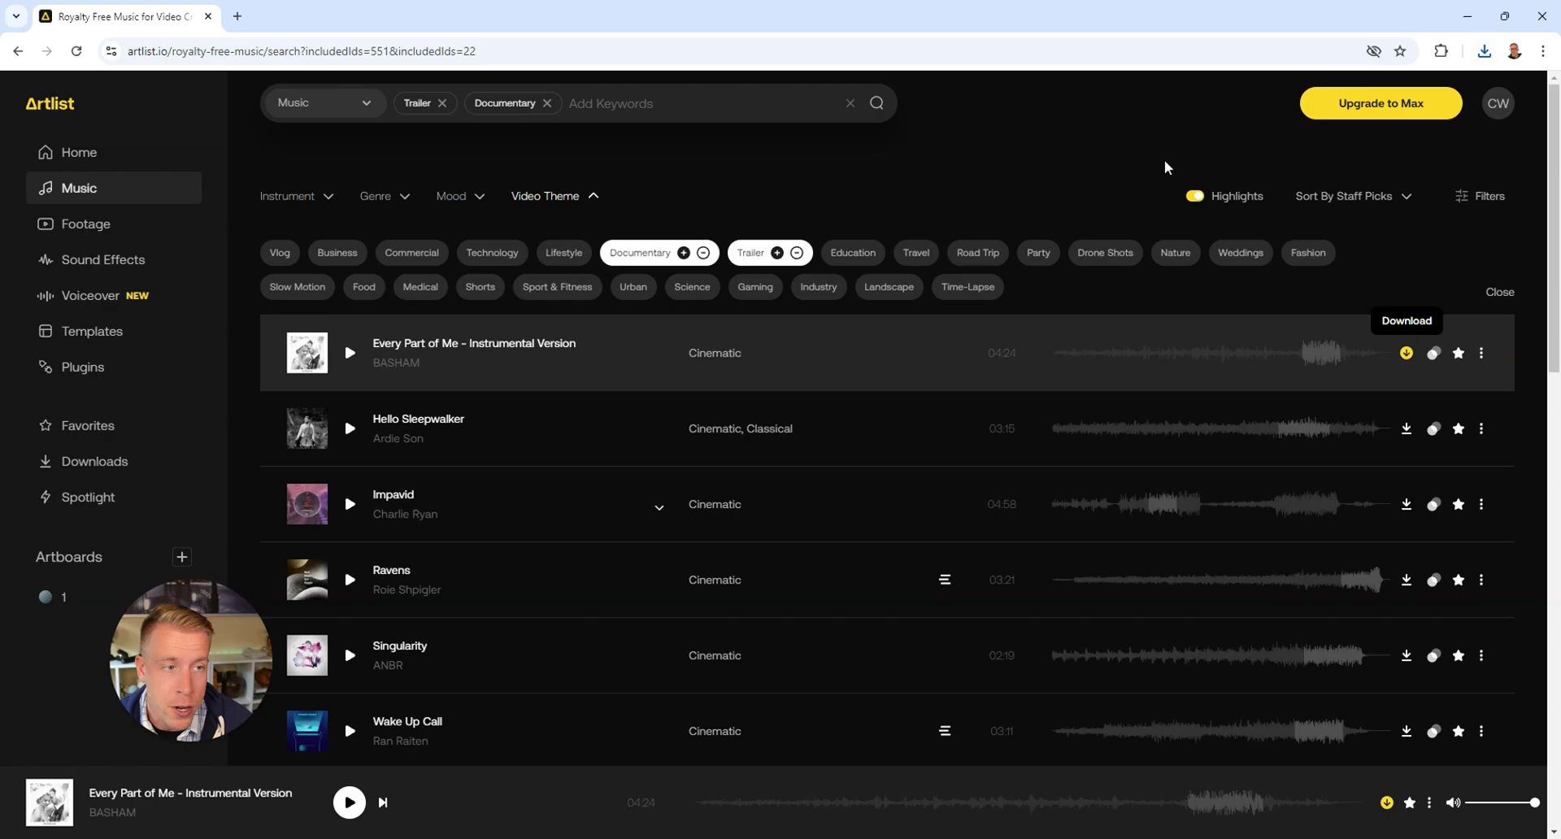
left_click(1487, 57)
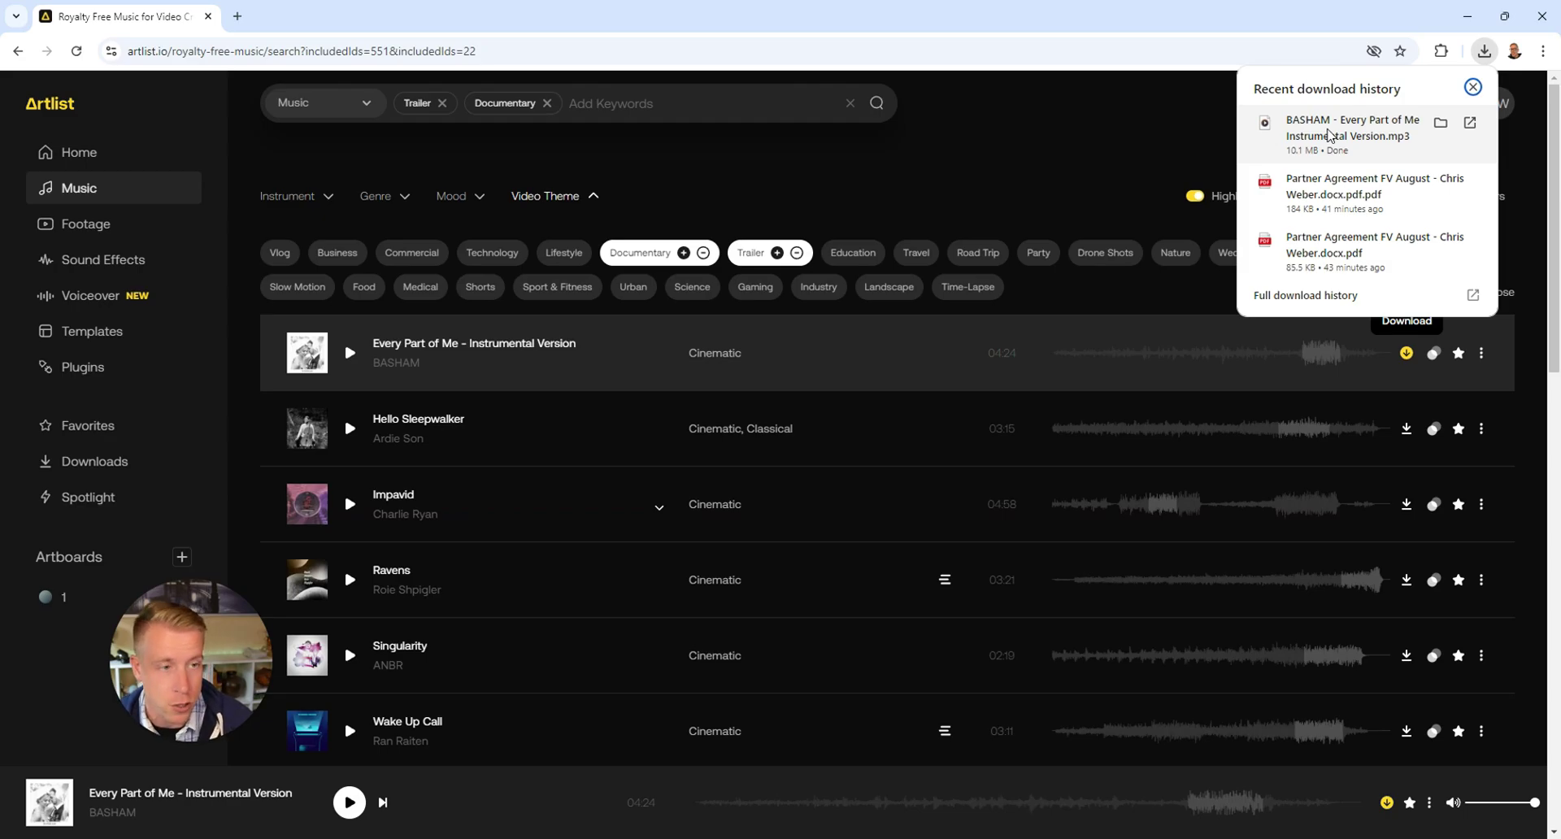
left_click(1126, 109)
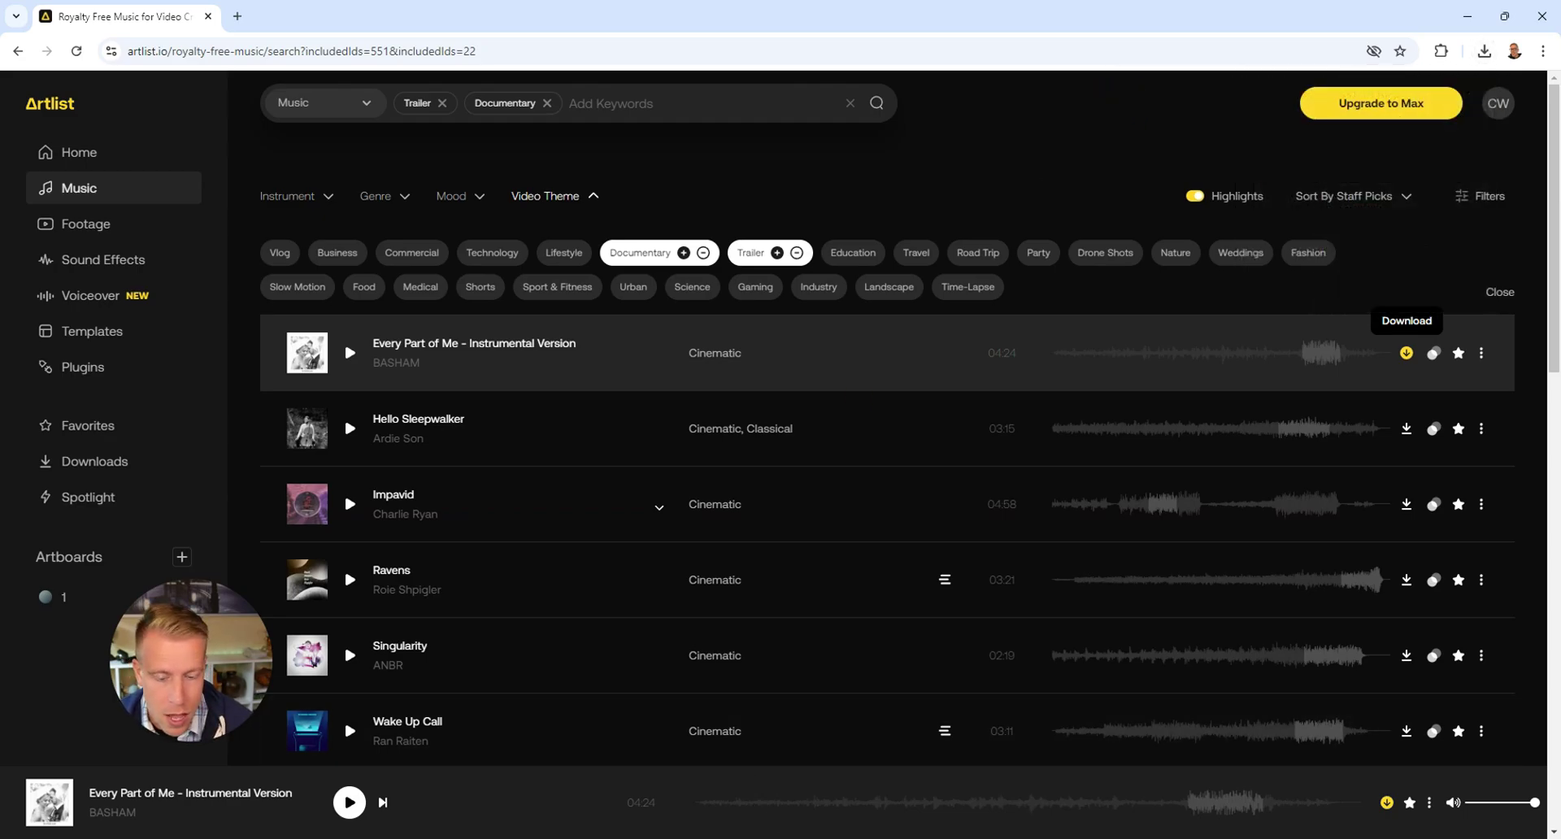
key("super+e")
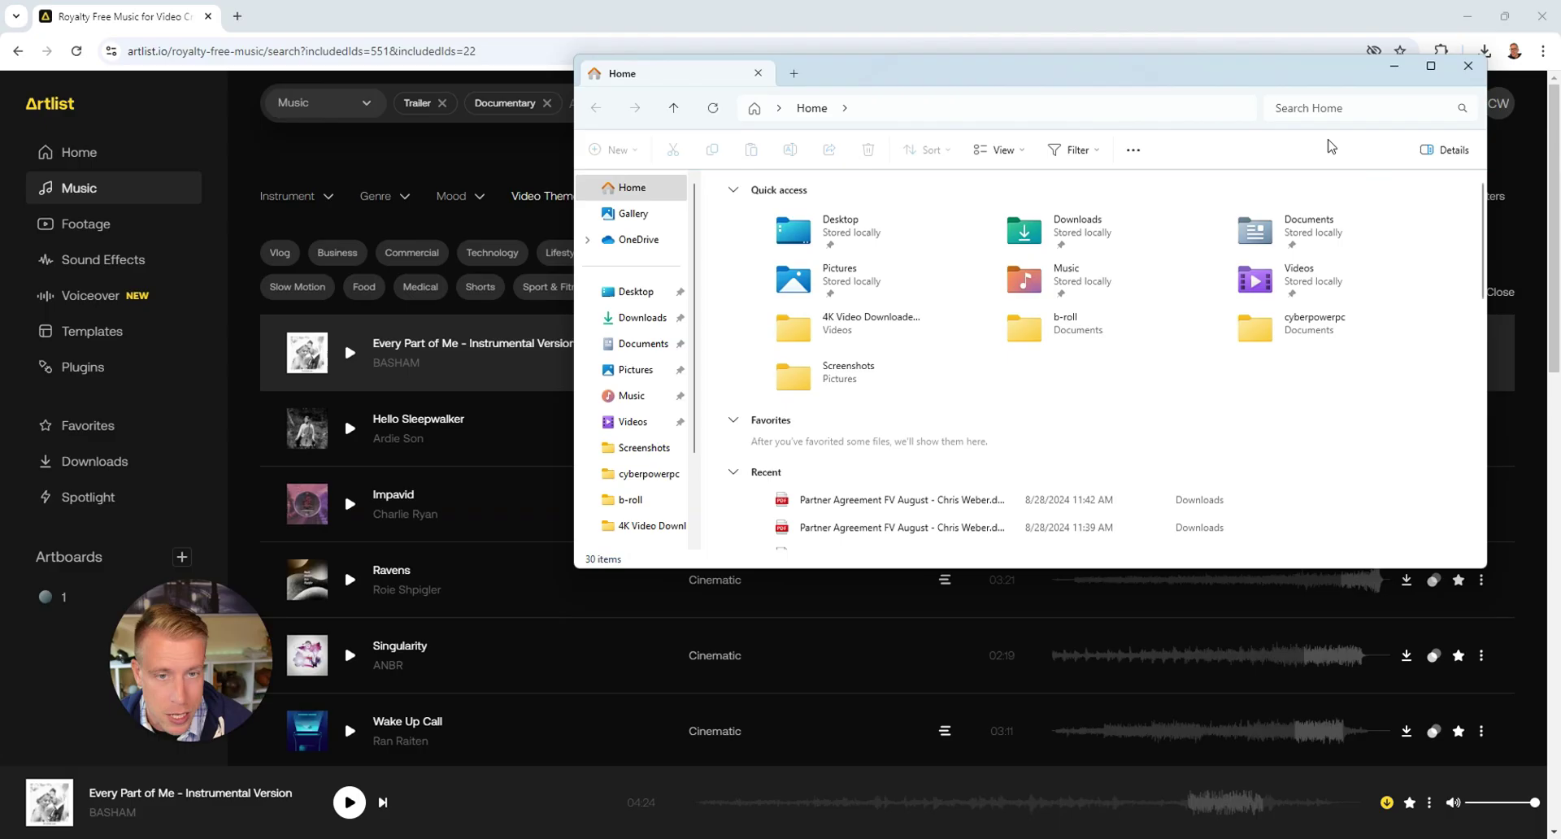
left_click(1467, 66)
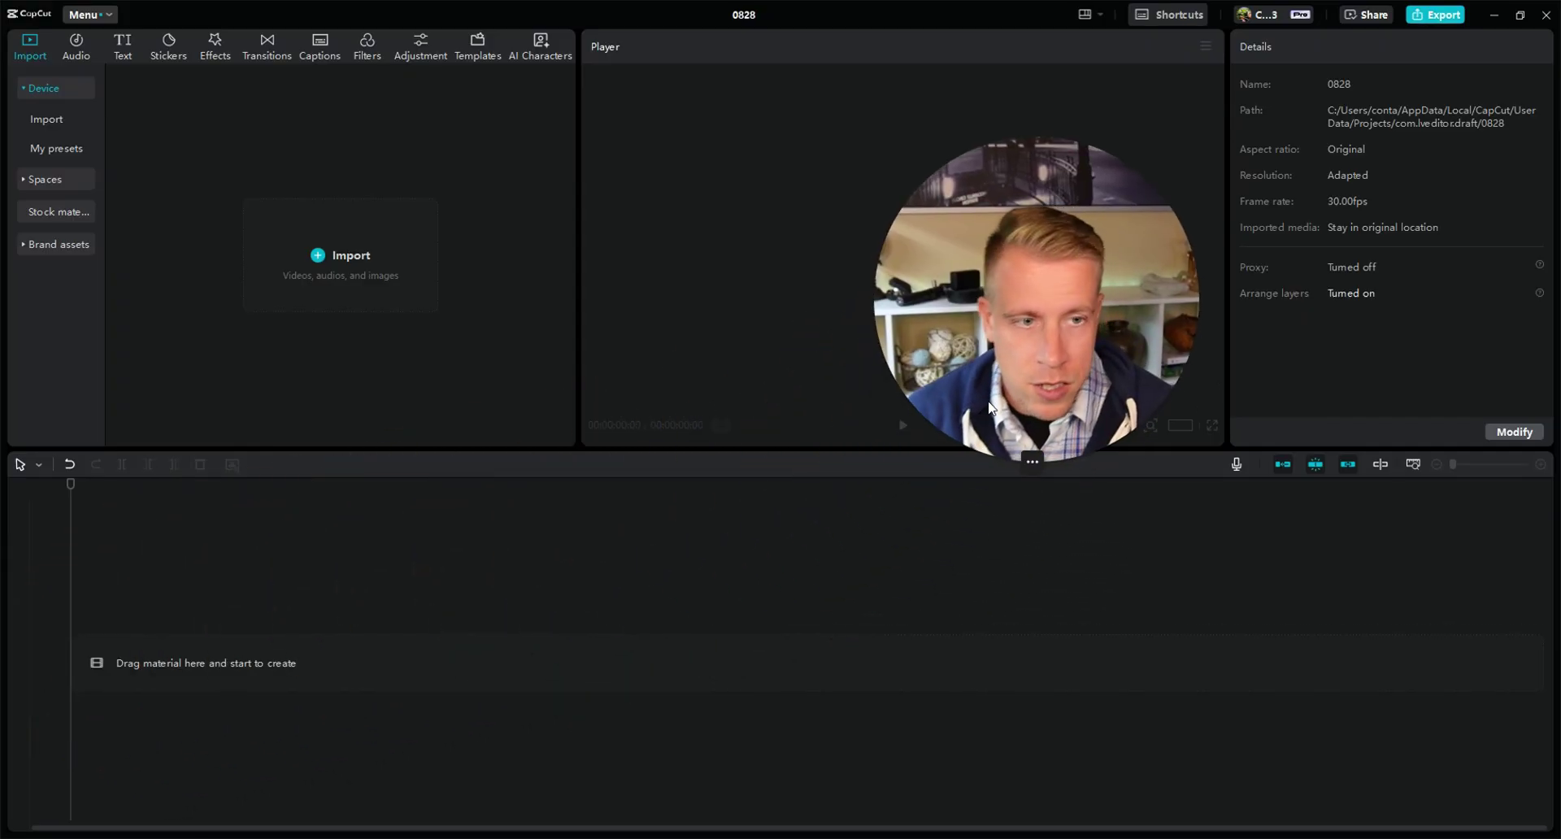
left_click_drag(997, 409, 1321, 338)
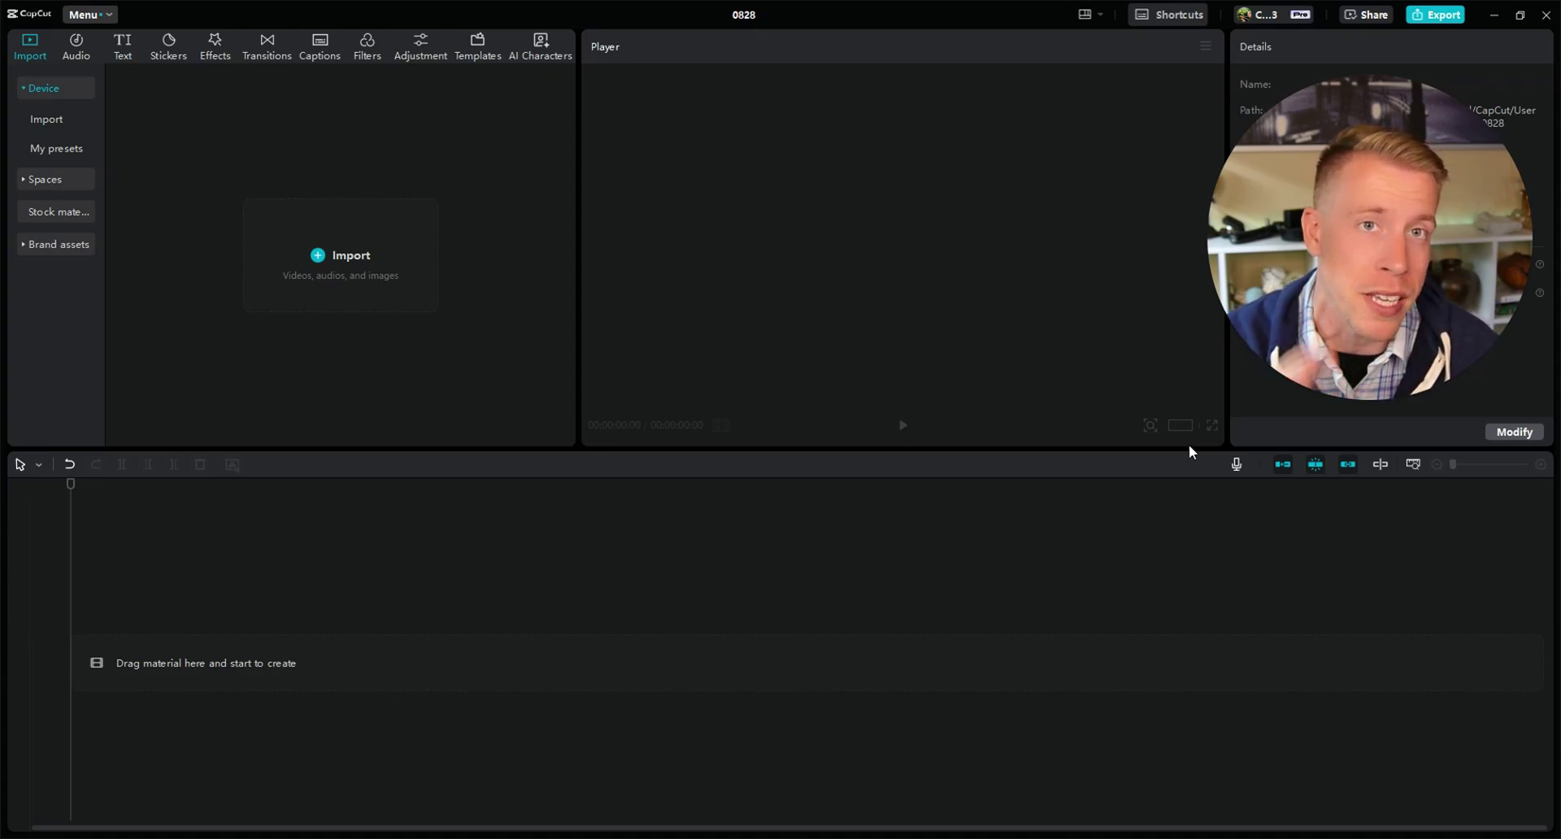
mouse_move(1356, 358)
left_click_drag(1376, 288, 1287, 681)
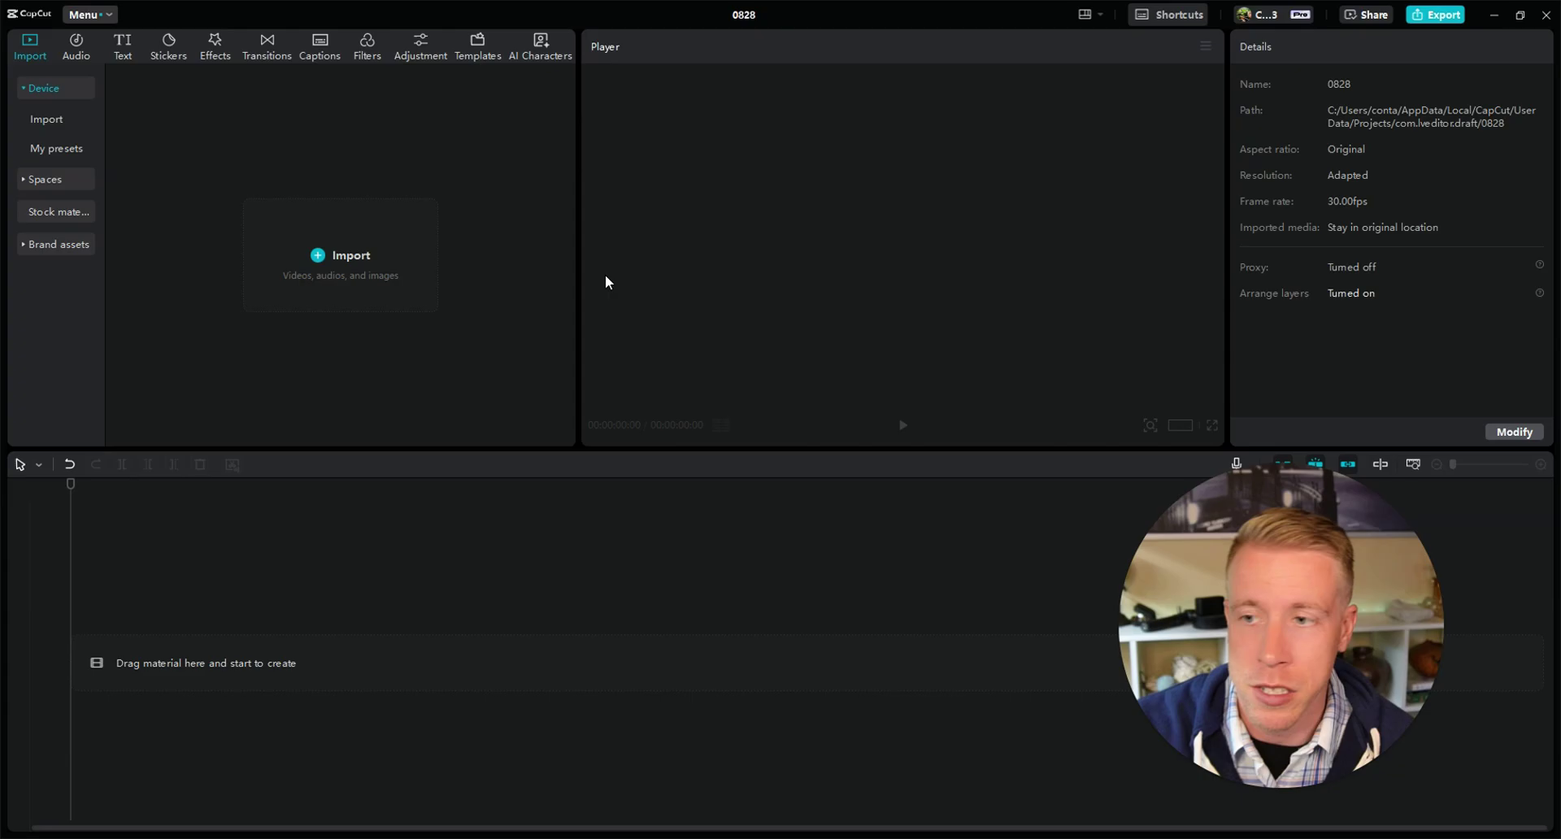
Import website.mp4 and place the clip on the timeline
left_click(355, 257)
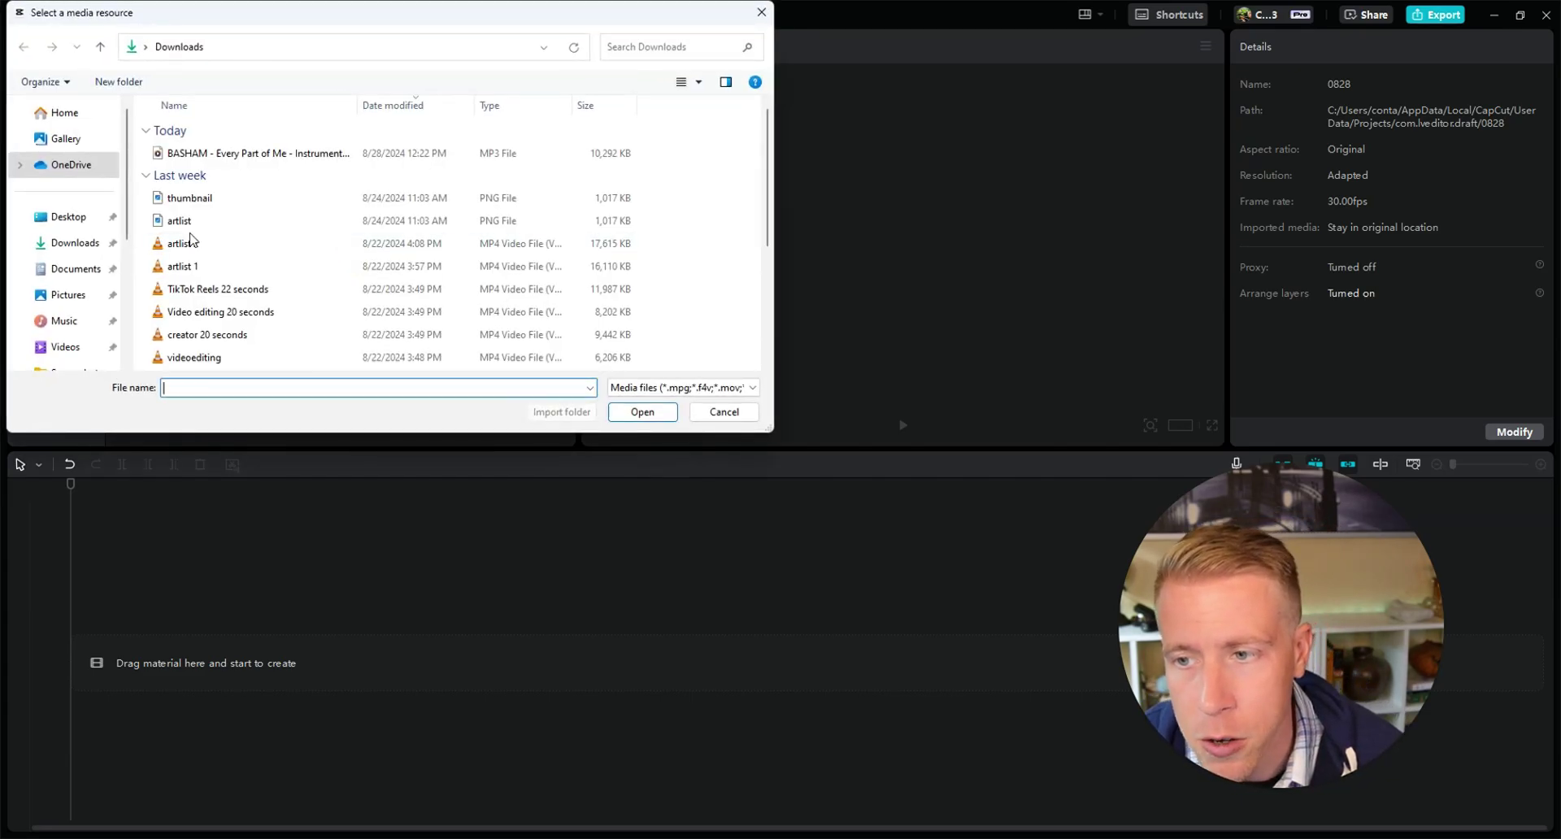
double_click(353, 261)
left_click_drag(163, 188, 198, 651)
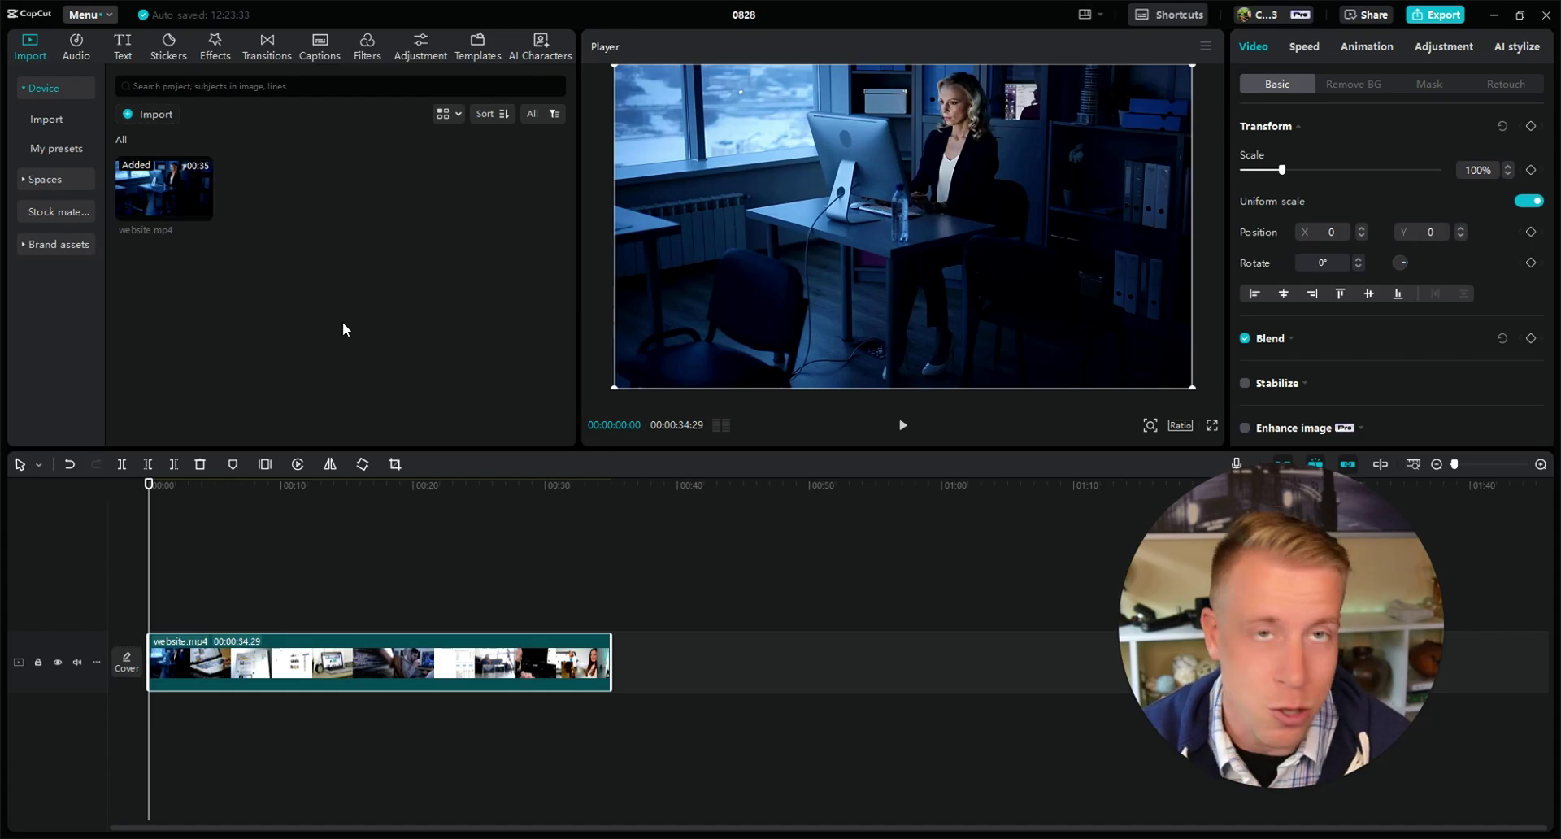
Import the downloaded Every Part of Me MP3 from the Downloads folder
left_click(151, 115)
left_click(75, 244)
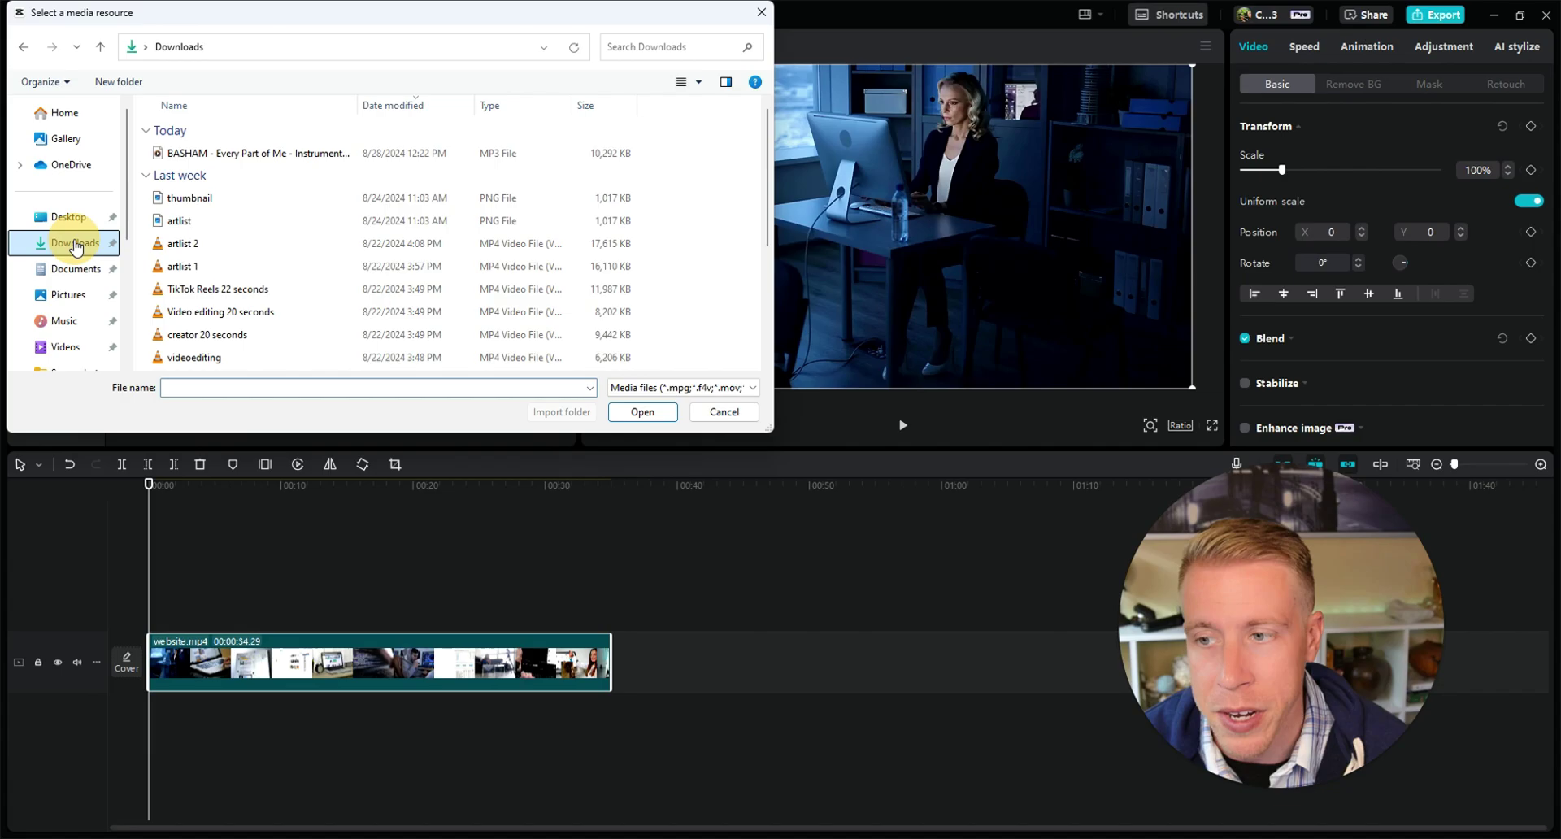
double_click(204, 153)
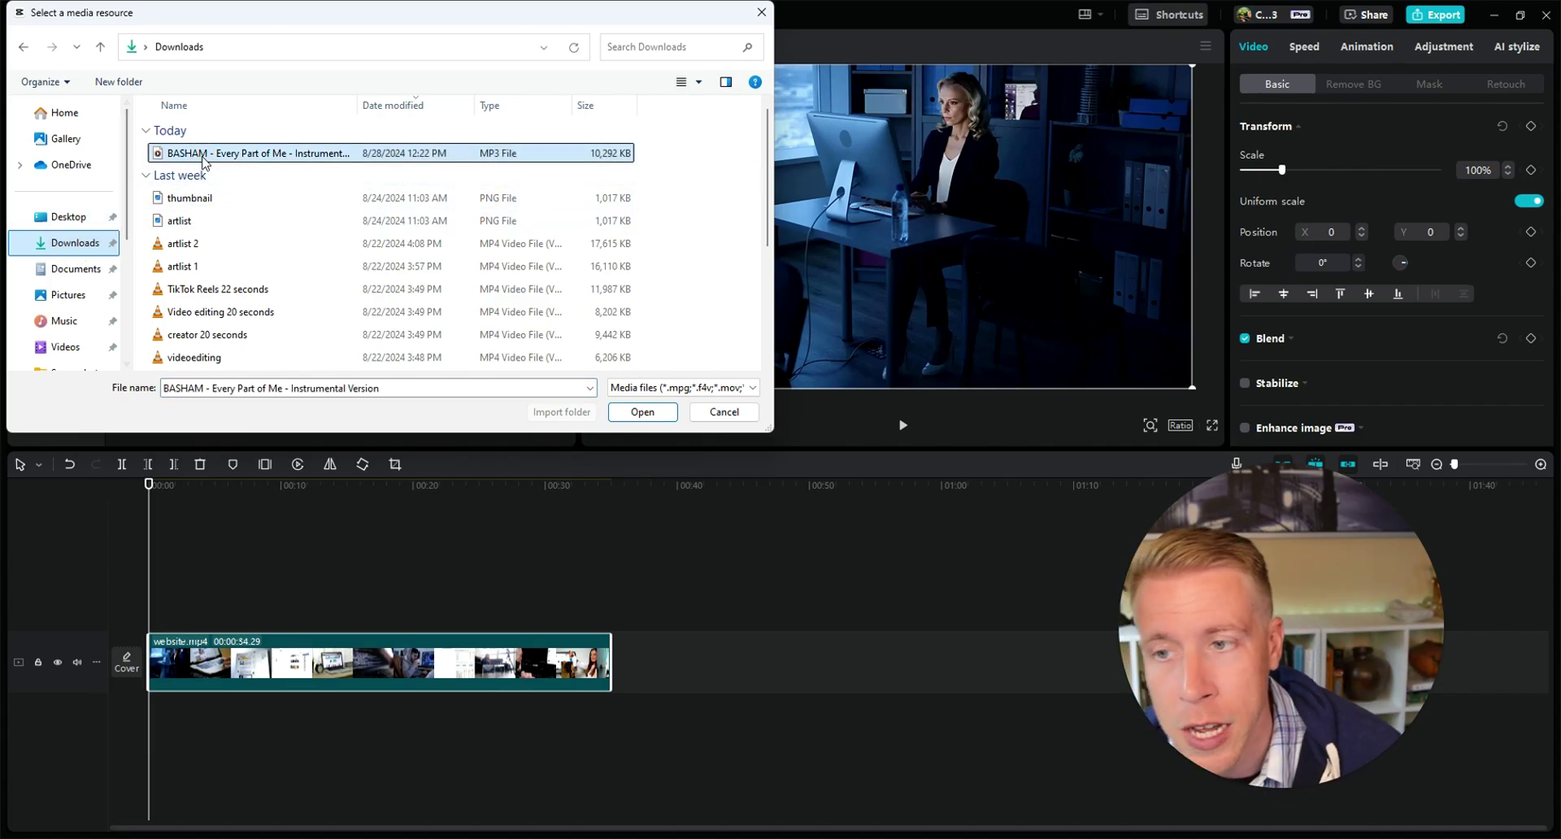
Place the Every Part of Me song on an audio track beneath website.mp4, starting at 0:00
left_click_drag(274, 201, 175, 729)
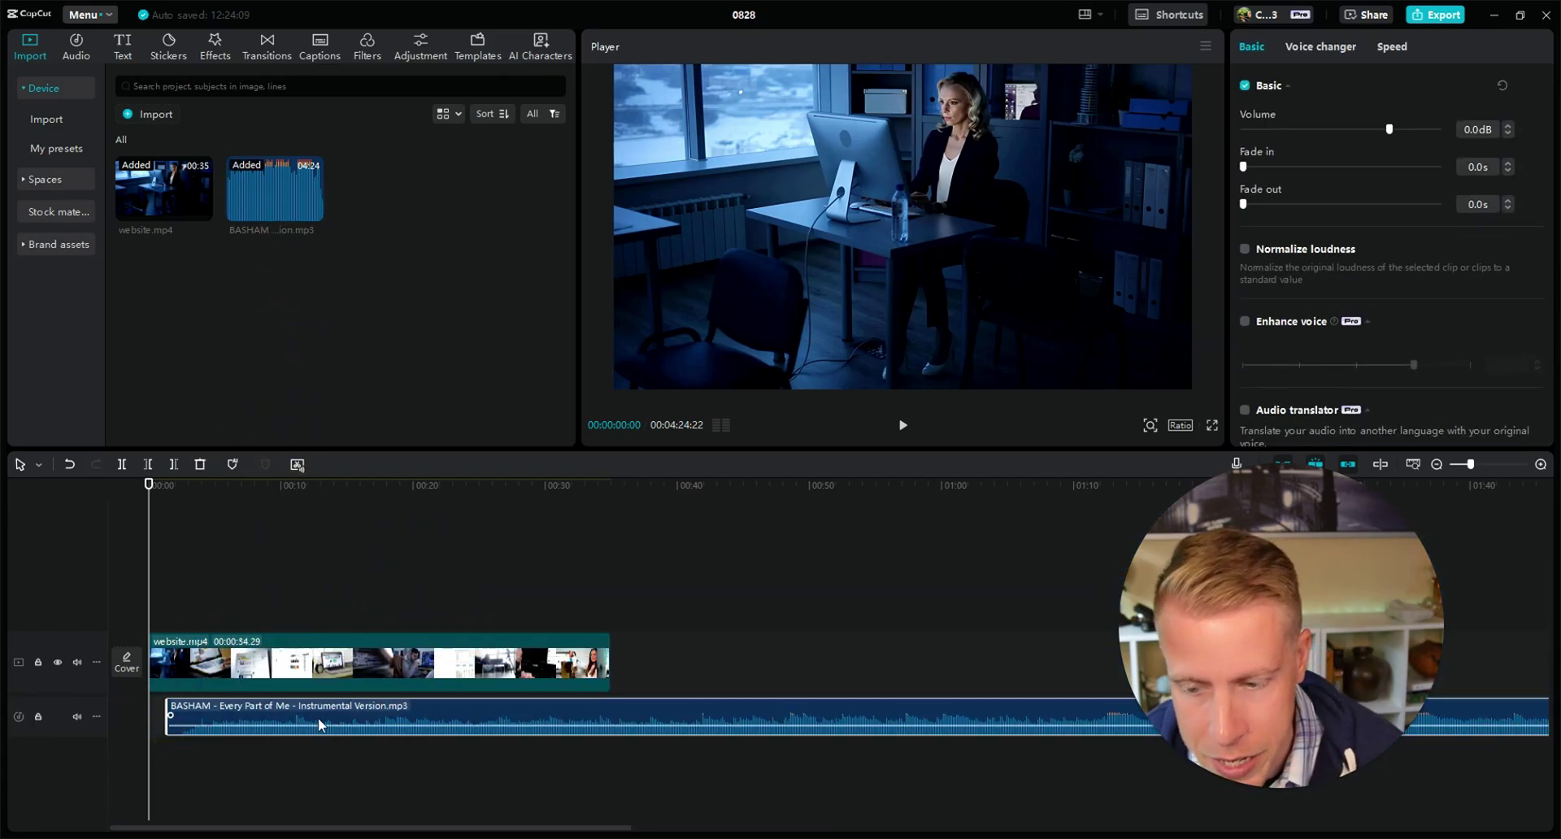
left_click_drag(382, 706, 364, 706)
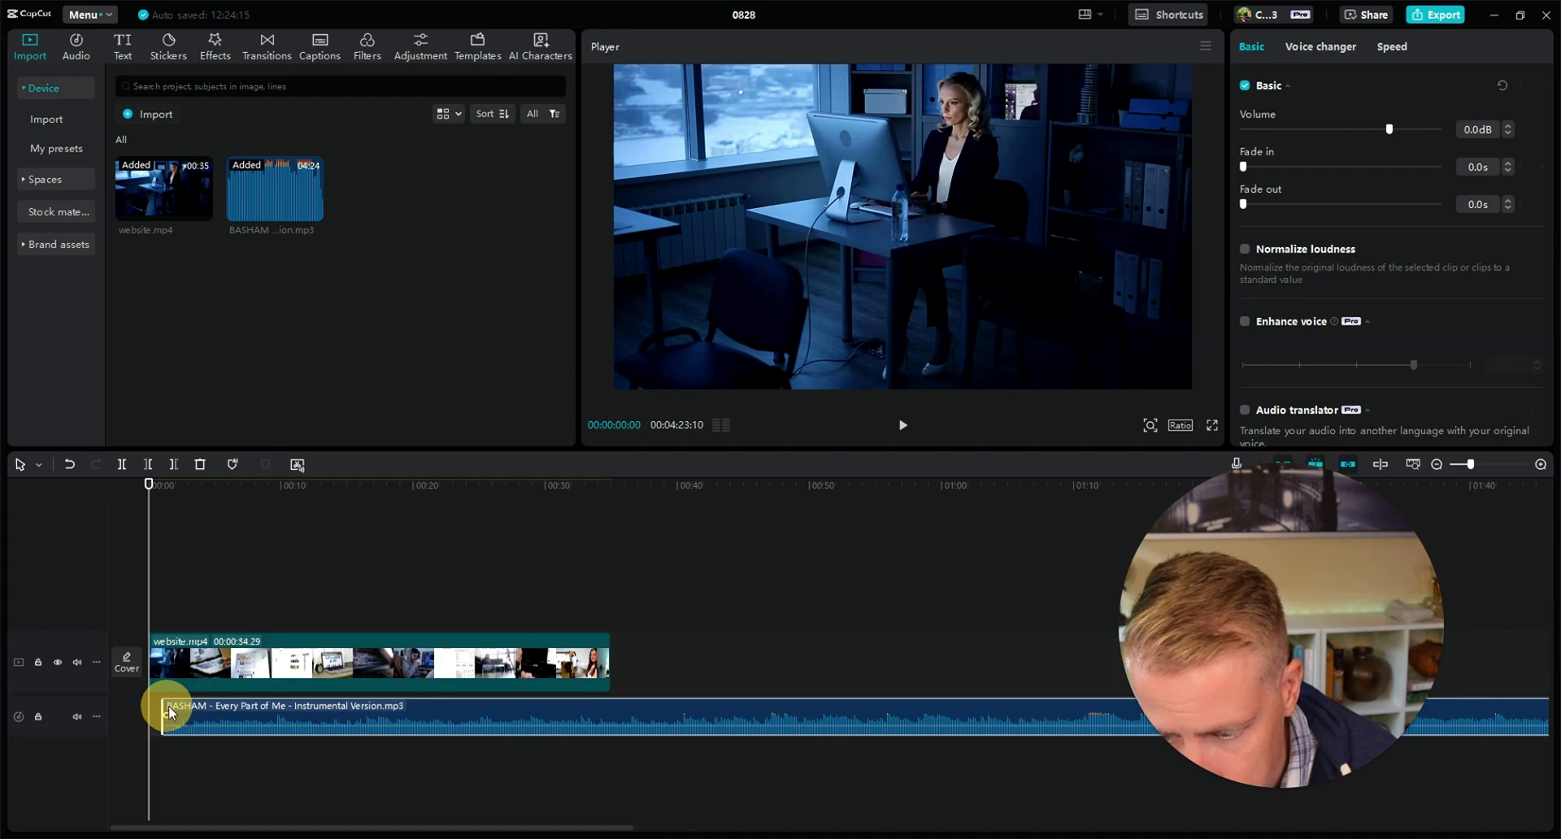
left_click_drag(412, 710, 397, 708)
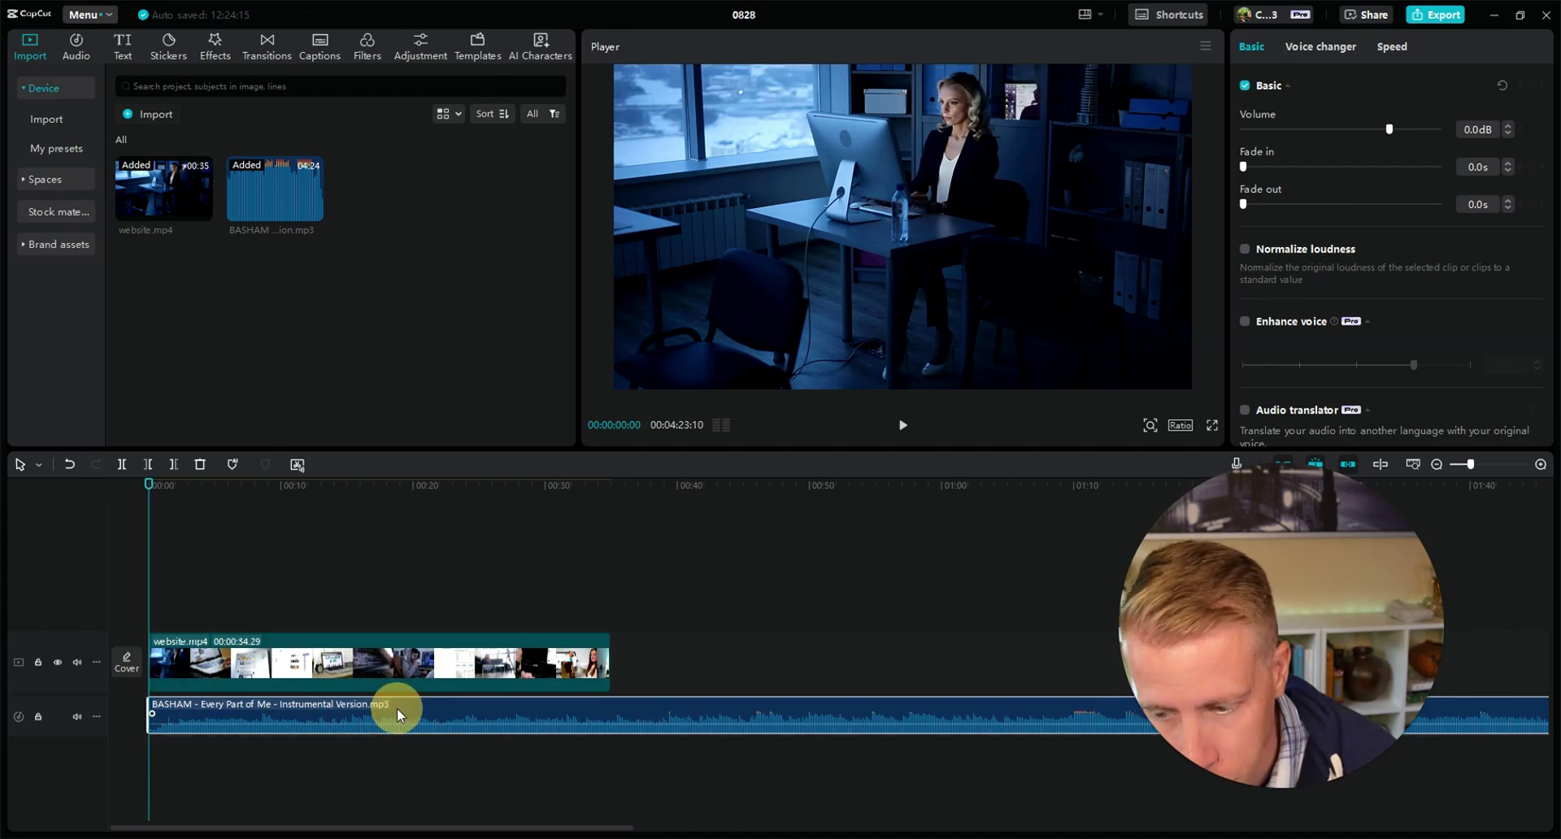
Try the song's volume slider, then play the preview and scrub to the B-roll's end
left_click(386, 590)
left_click(623, 714)
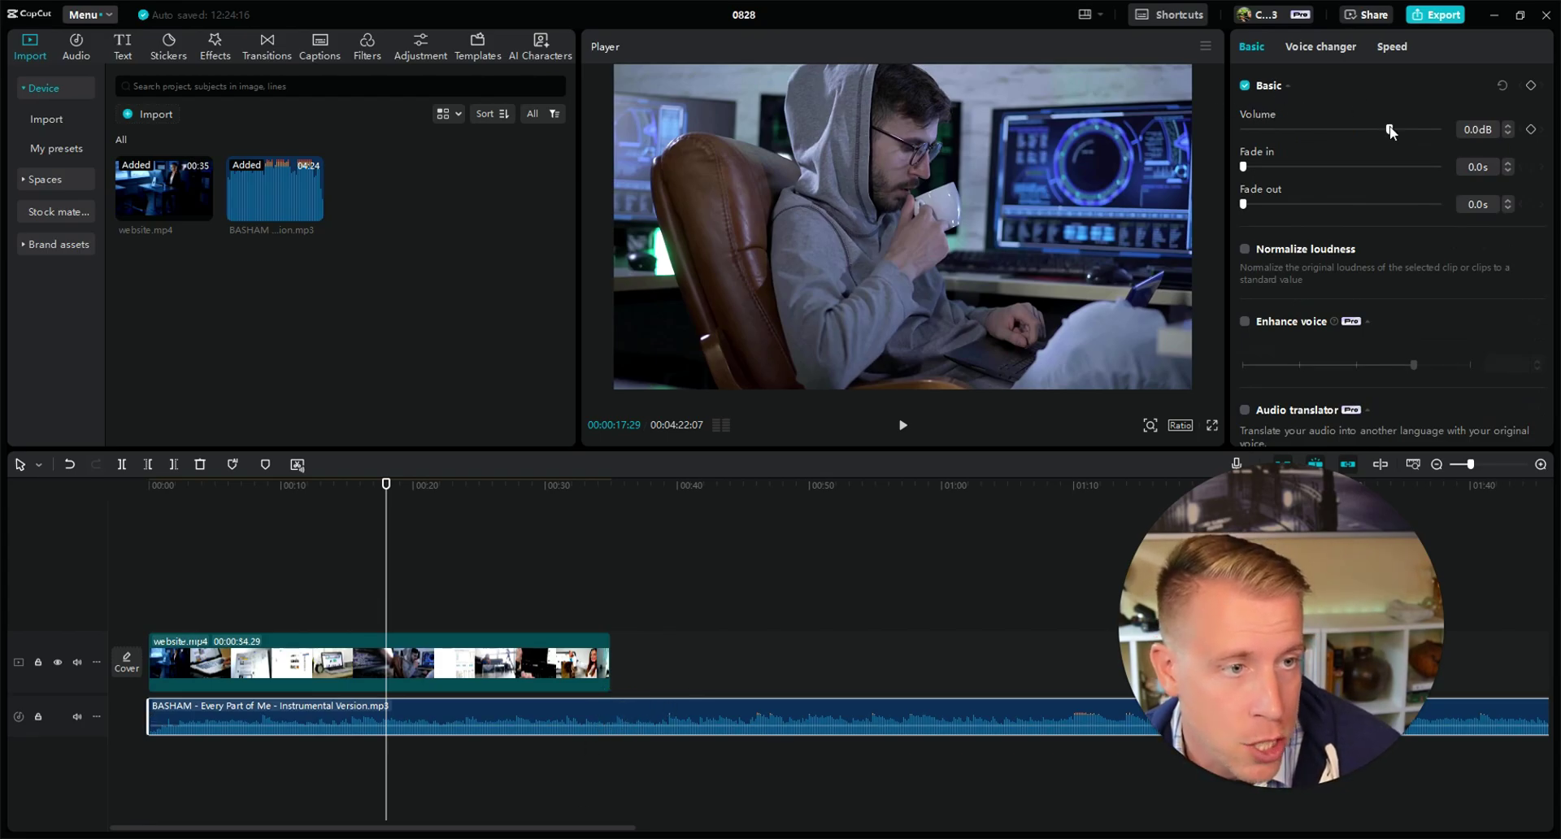
mouse_move(1390, 130)
left_mouse_down()
mouse_move(1355, 130)
mouse_move(1381, 137)
left_mouse_up()
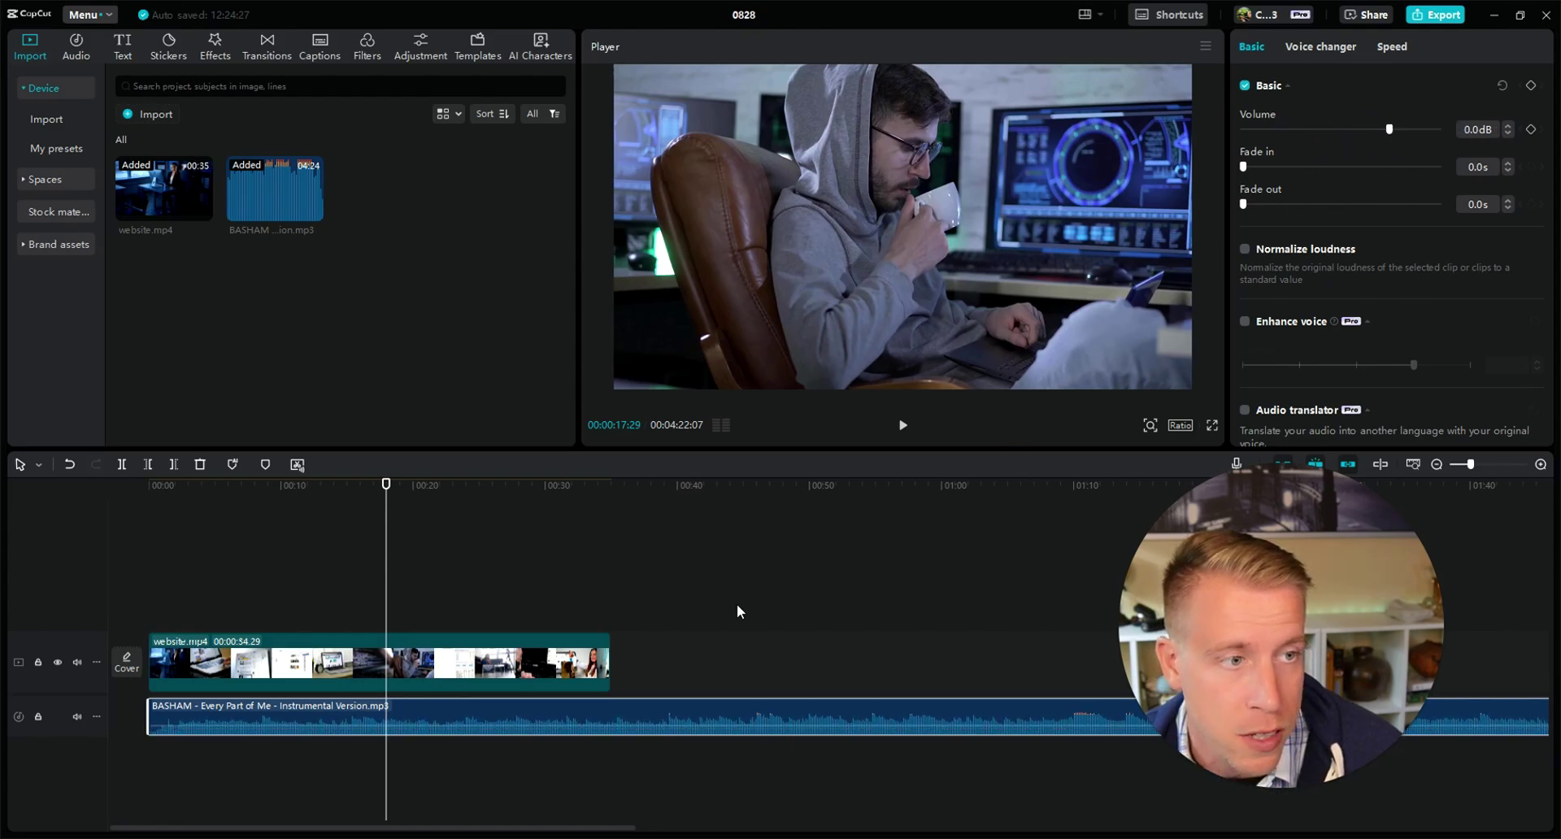
left_click_drag(394, 564, 115, 547)
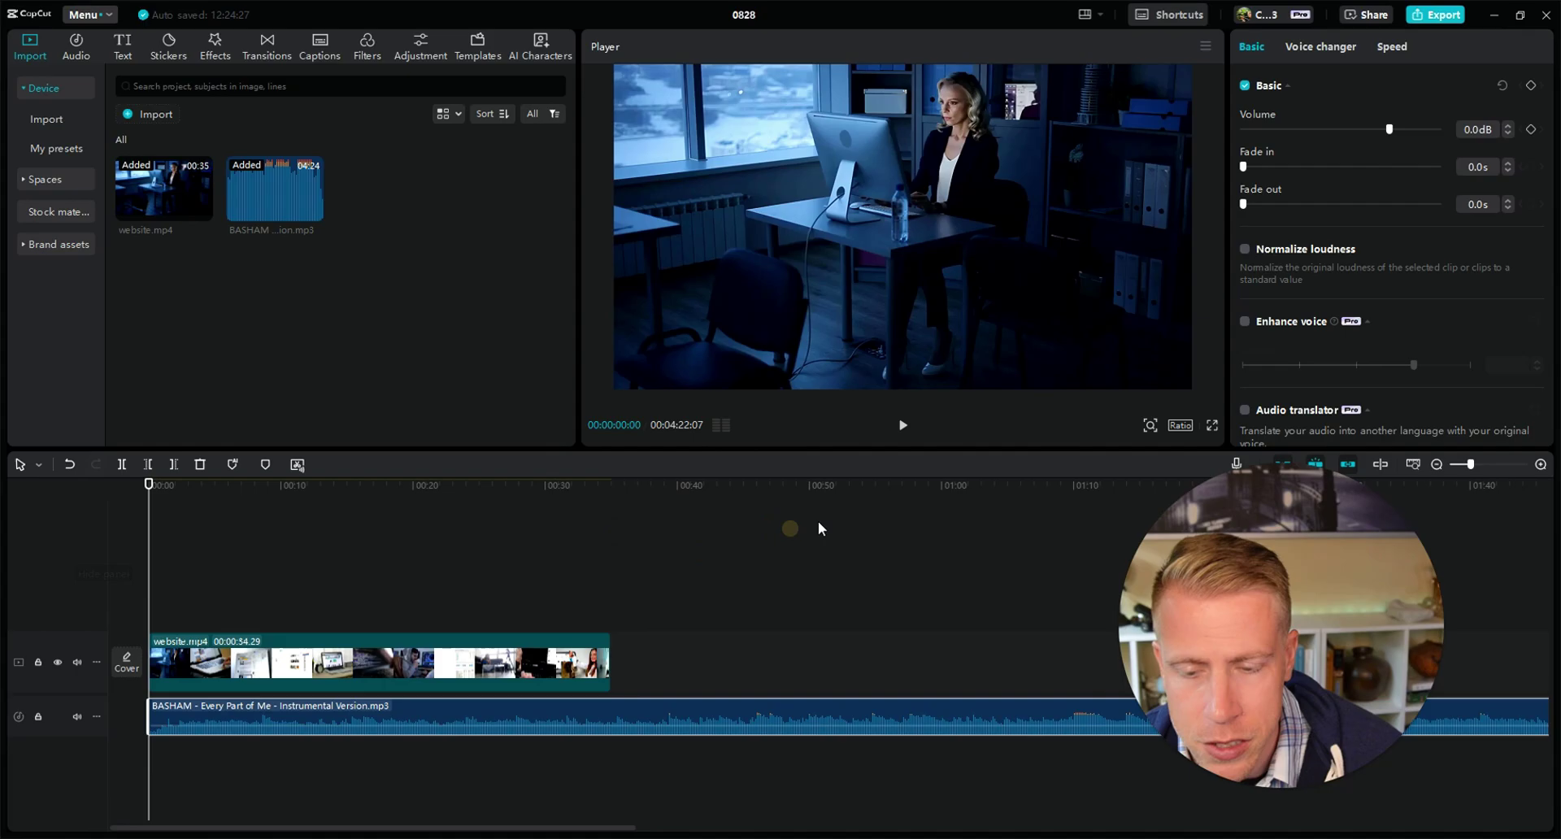
left_click(903, 425)
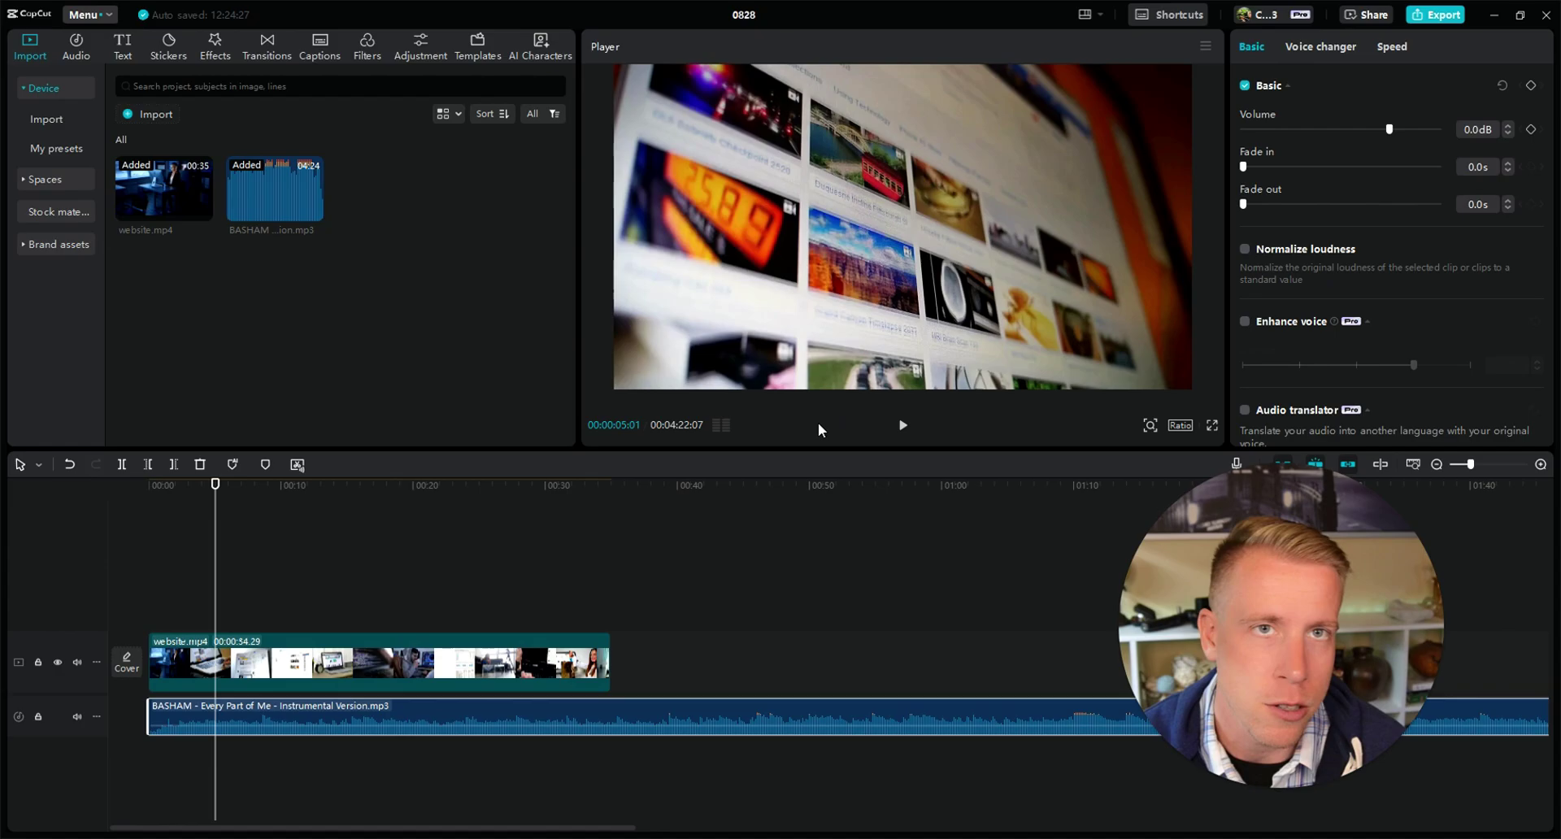
left_click_drag(218, 556, 622, 545)
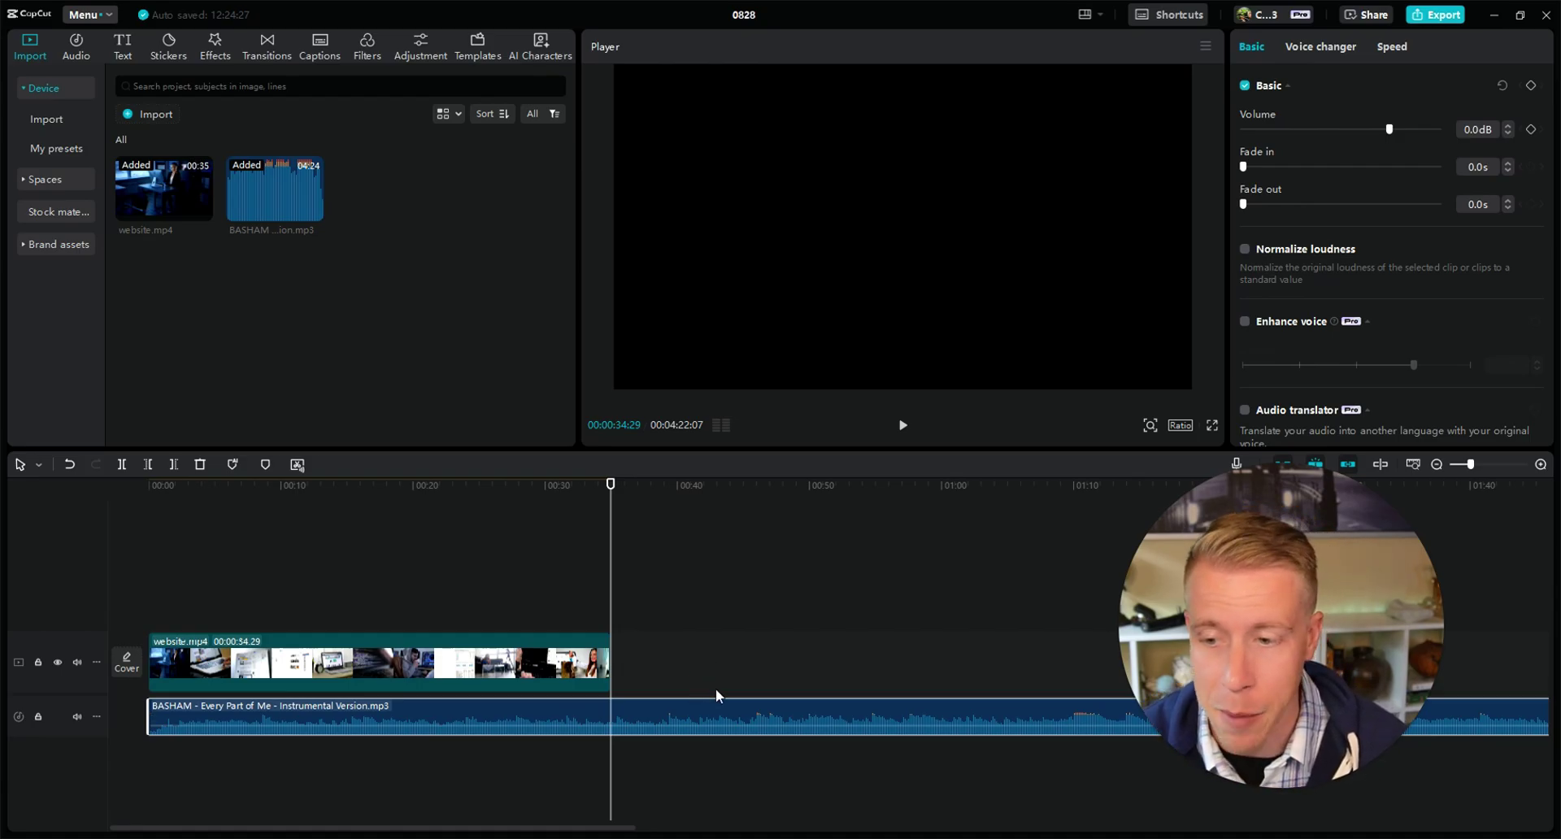
Split the song at the video's 34.29 s end and delete the leftover part
left_click(123, 461)
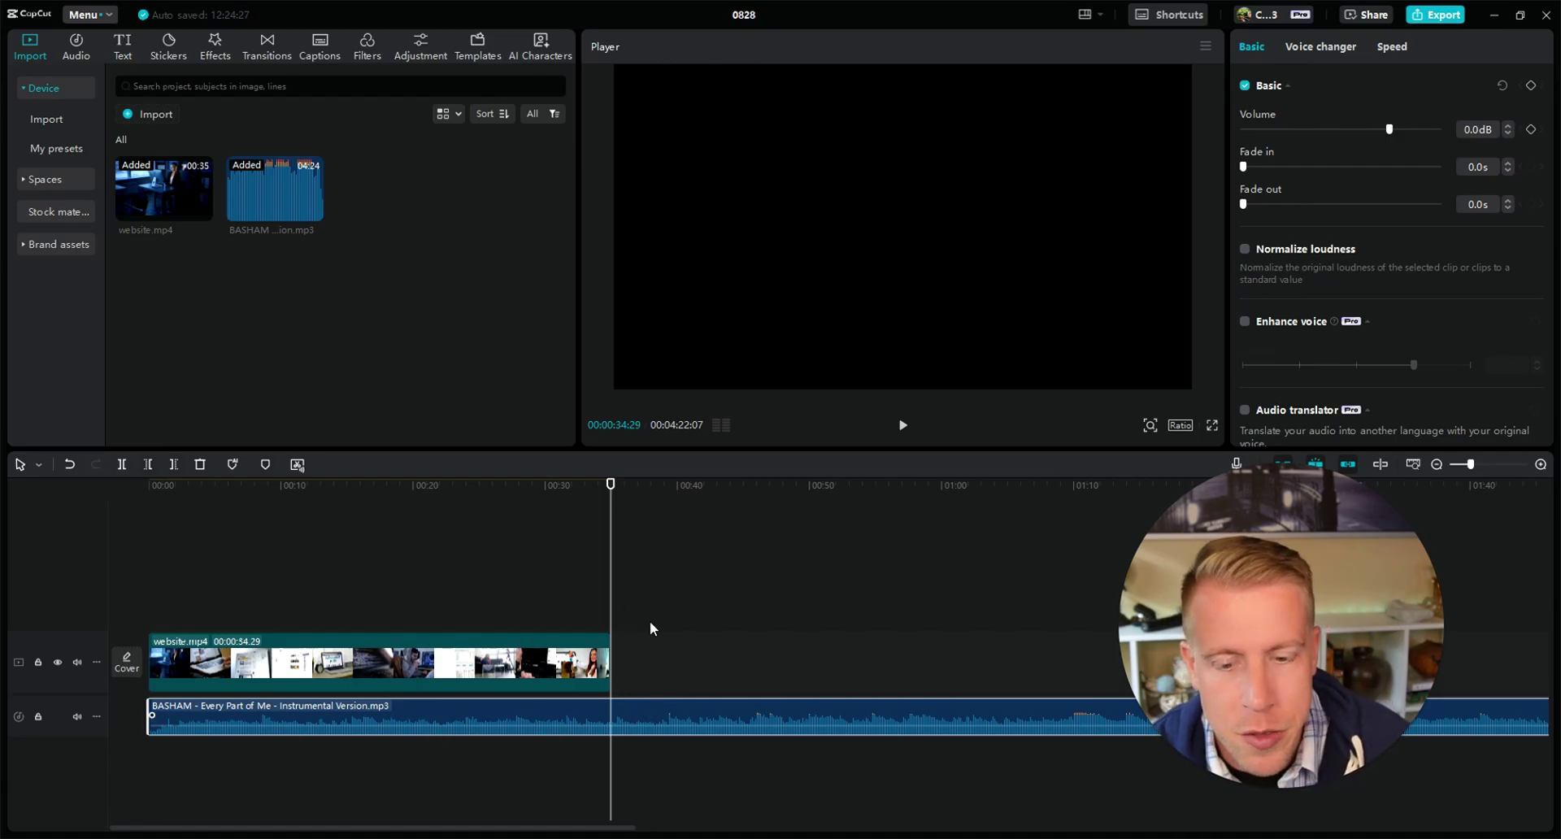
left_click(125, 464)
key("Delete")
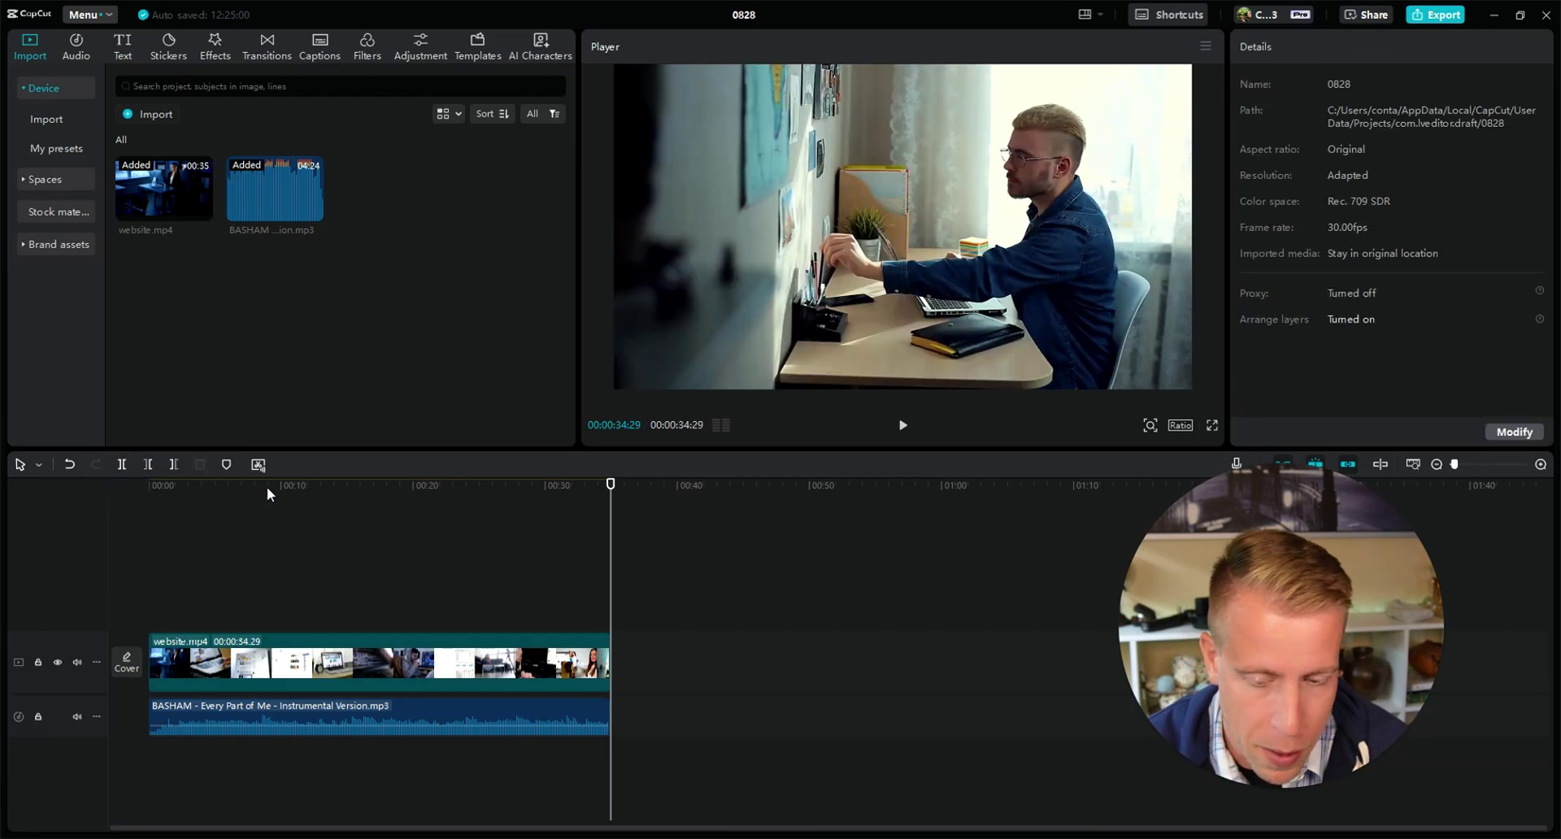
Split the song near 00:21 and trim the second part's start to leave a short gap
left_click_drag(619, 621, 132, 553)
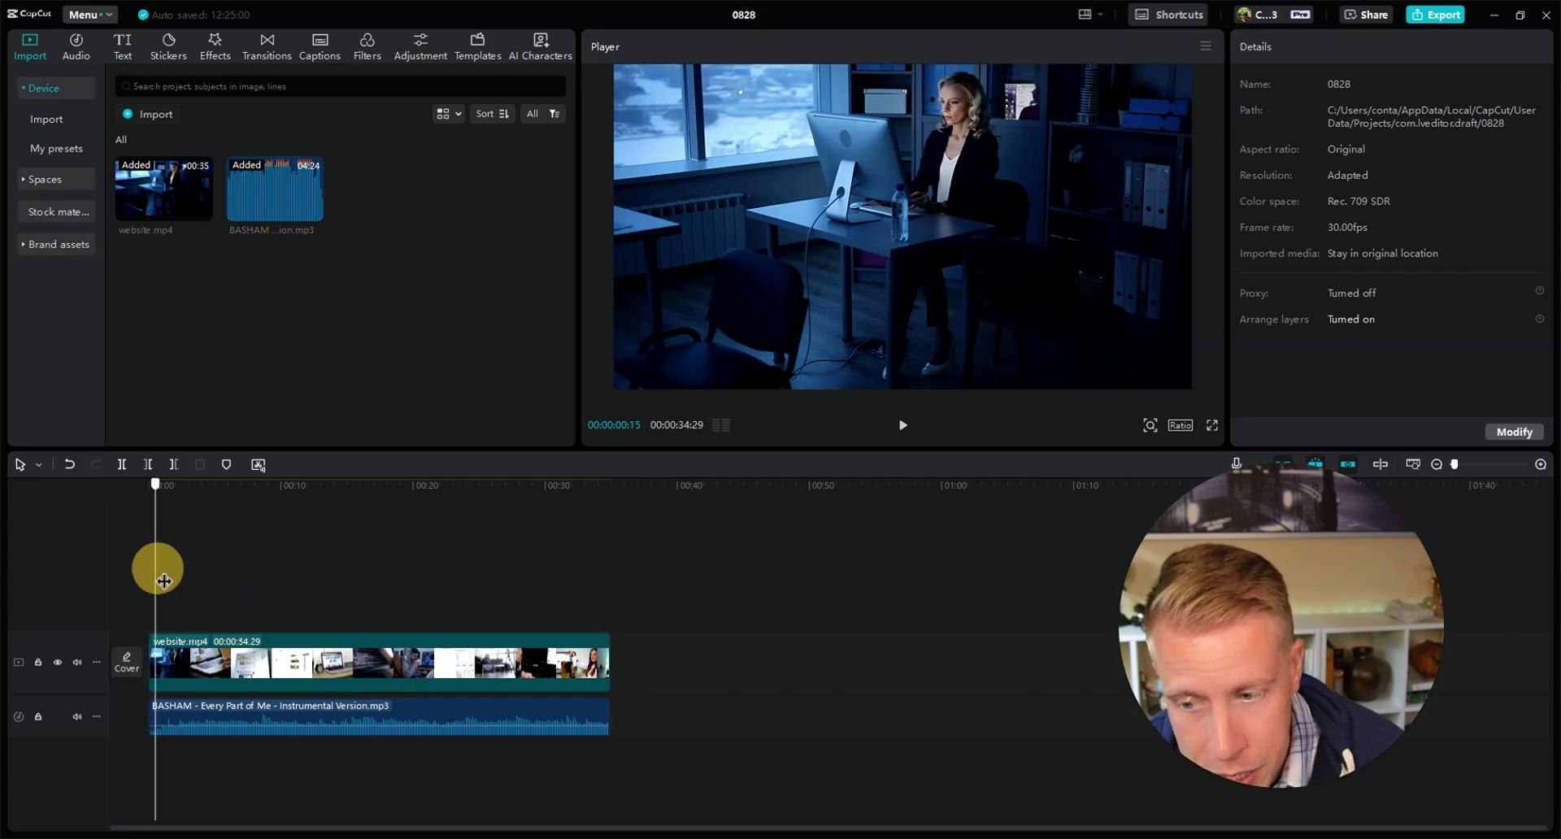
left_click_drag(164, 580, 432, 598)
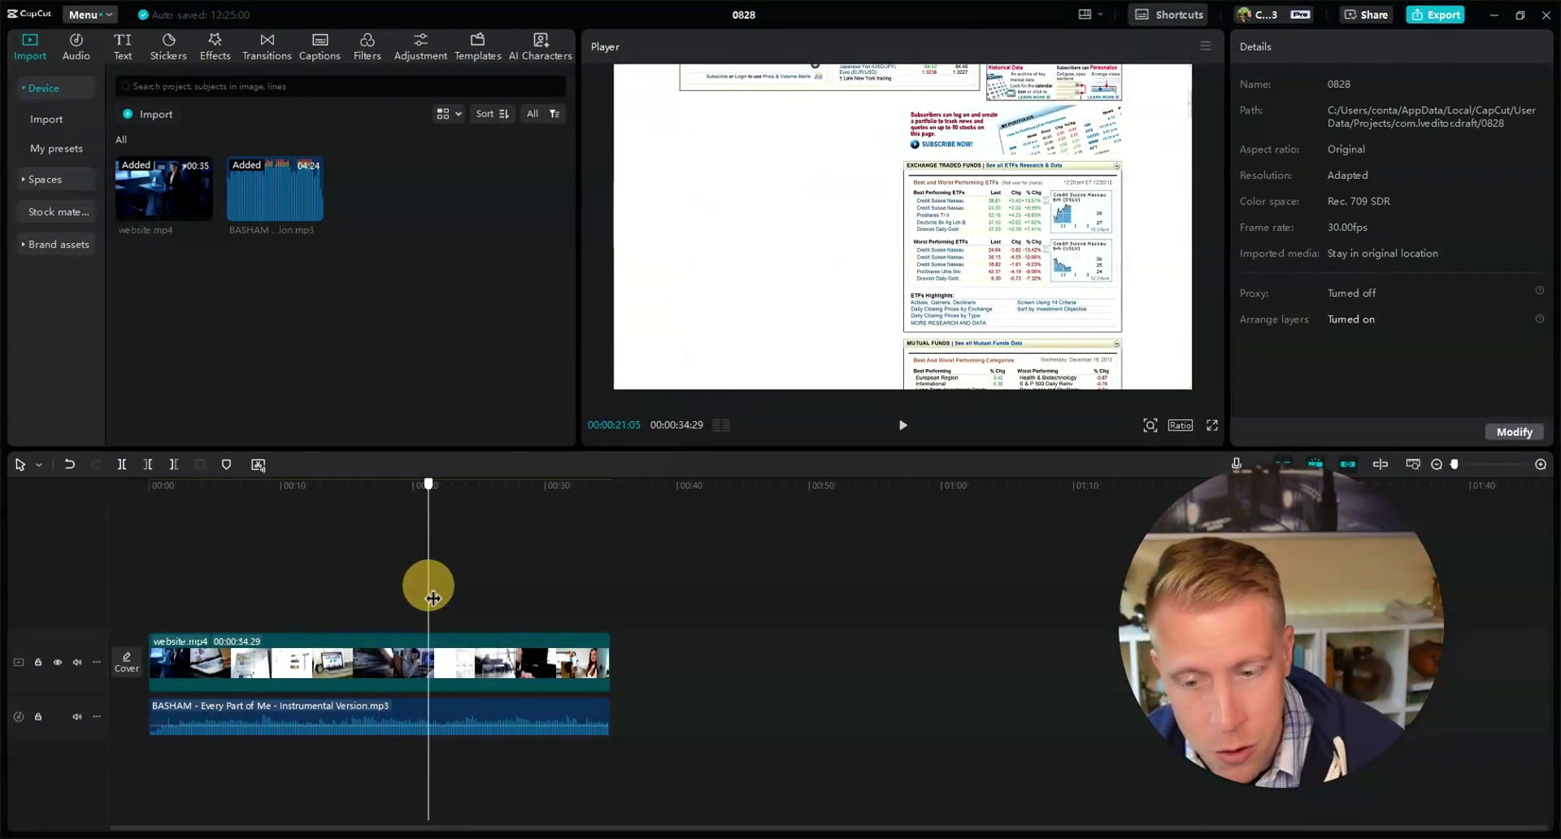
left_click(483, 706)
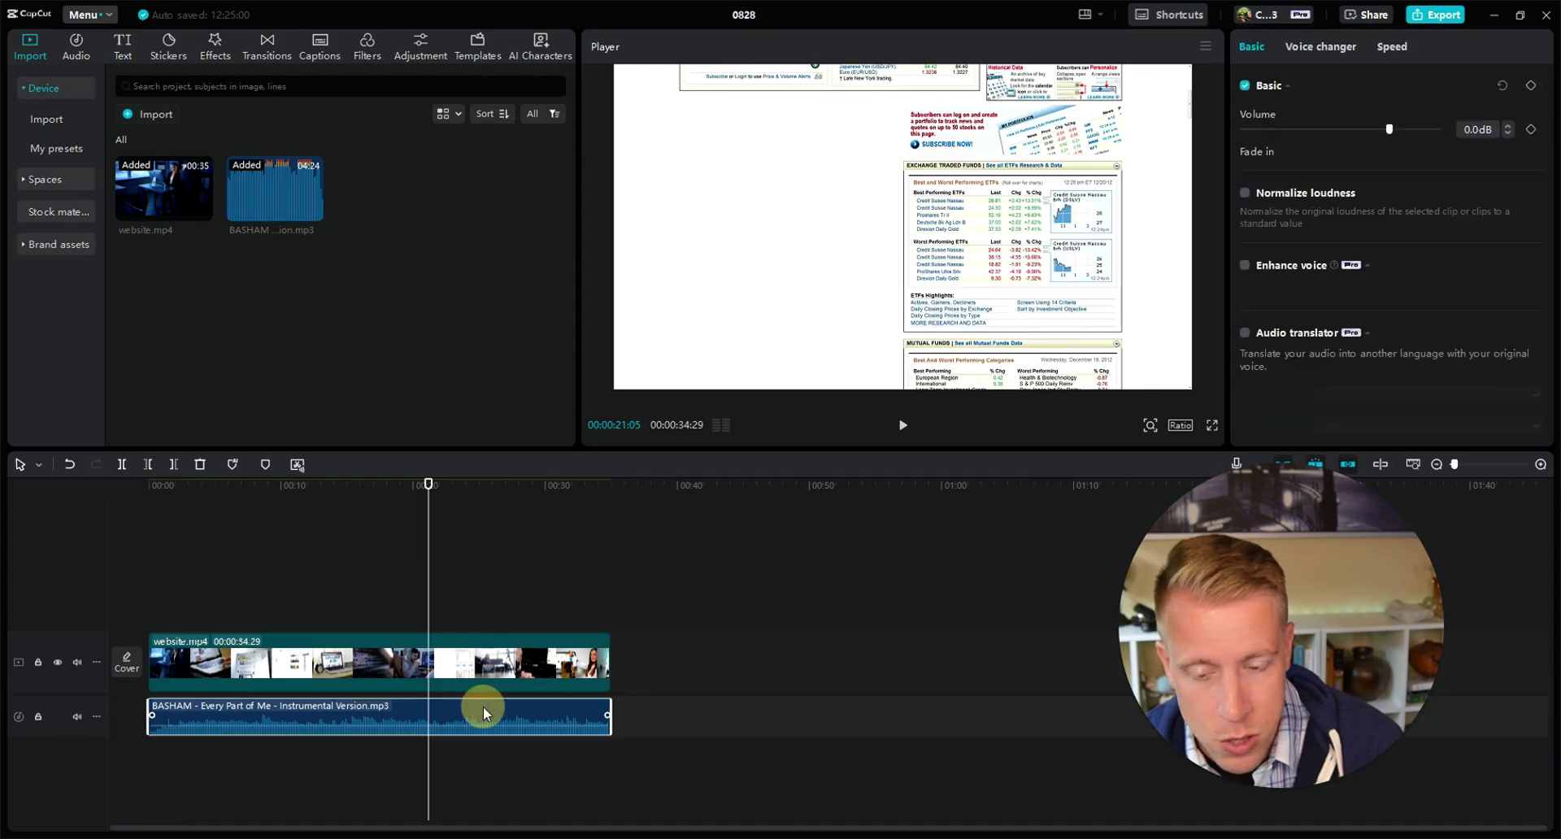
left_click(127, 462)
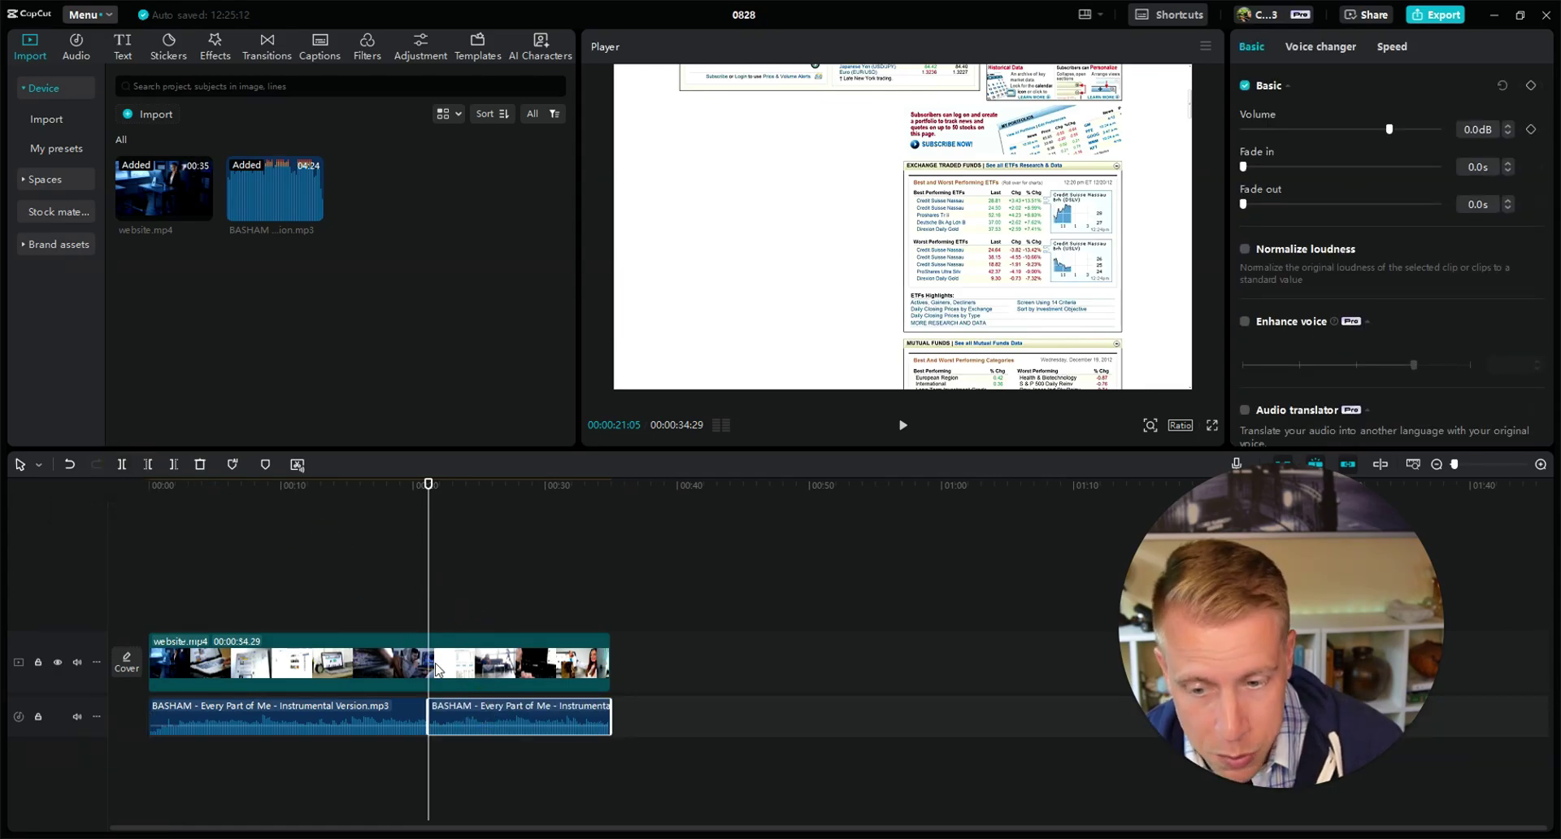
left_click_drag(435, 712, 478, 714)
left_click(232, 563)
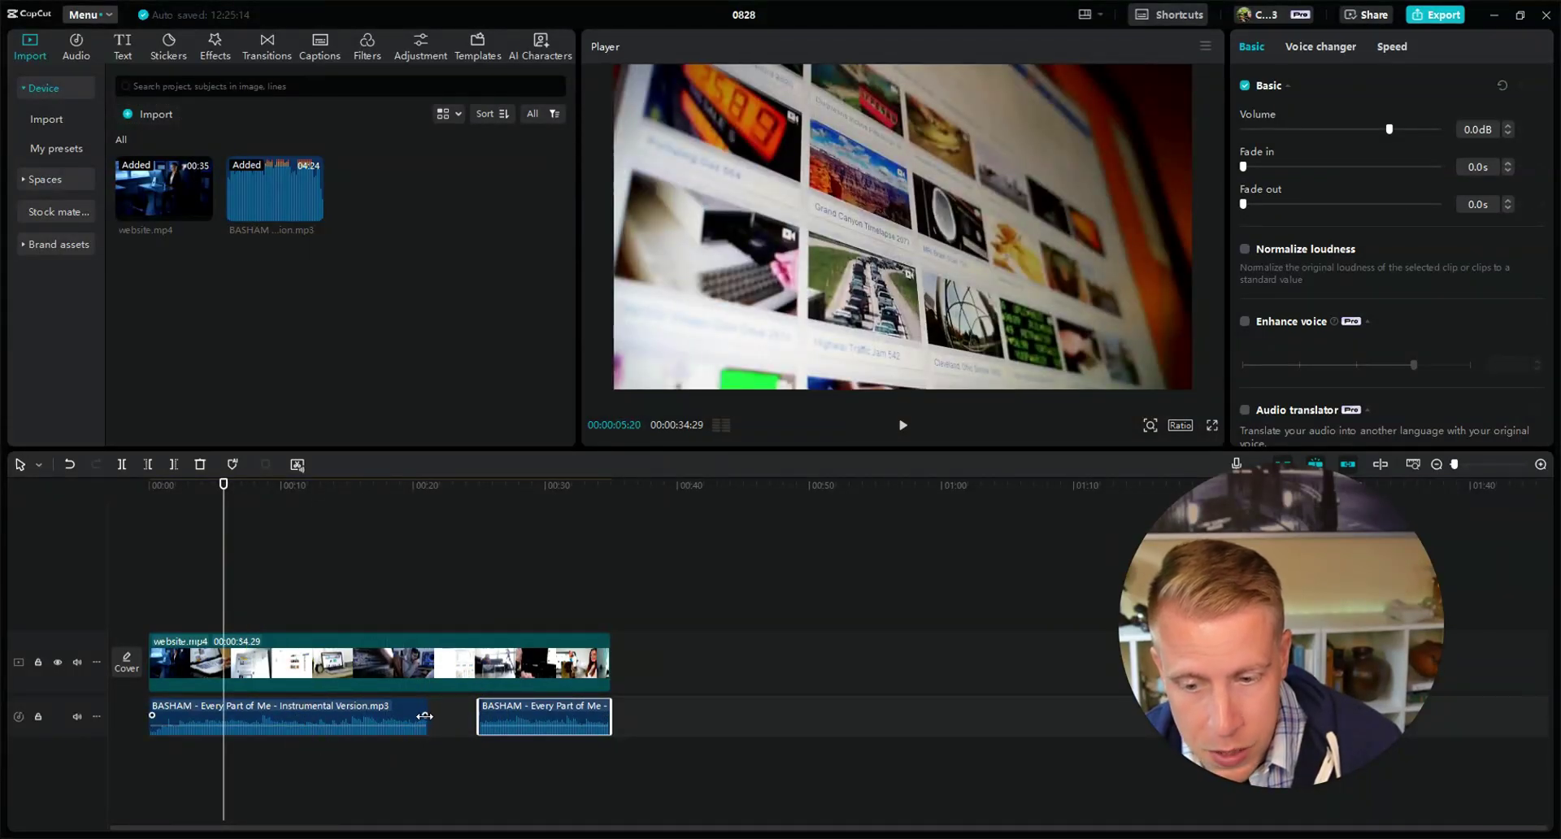
Give the second song part a 5.3 s fade in and a 3.0 s fade out
mouse_move(488, 710)
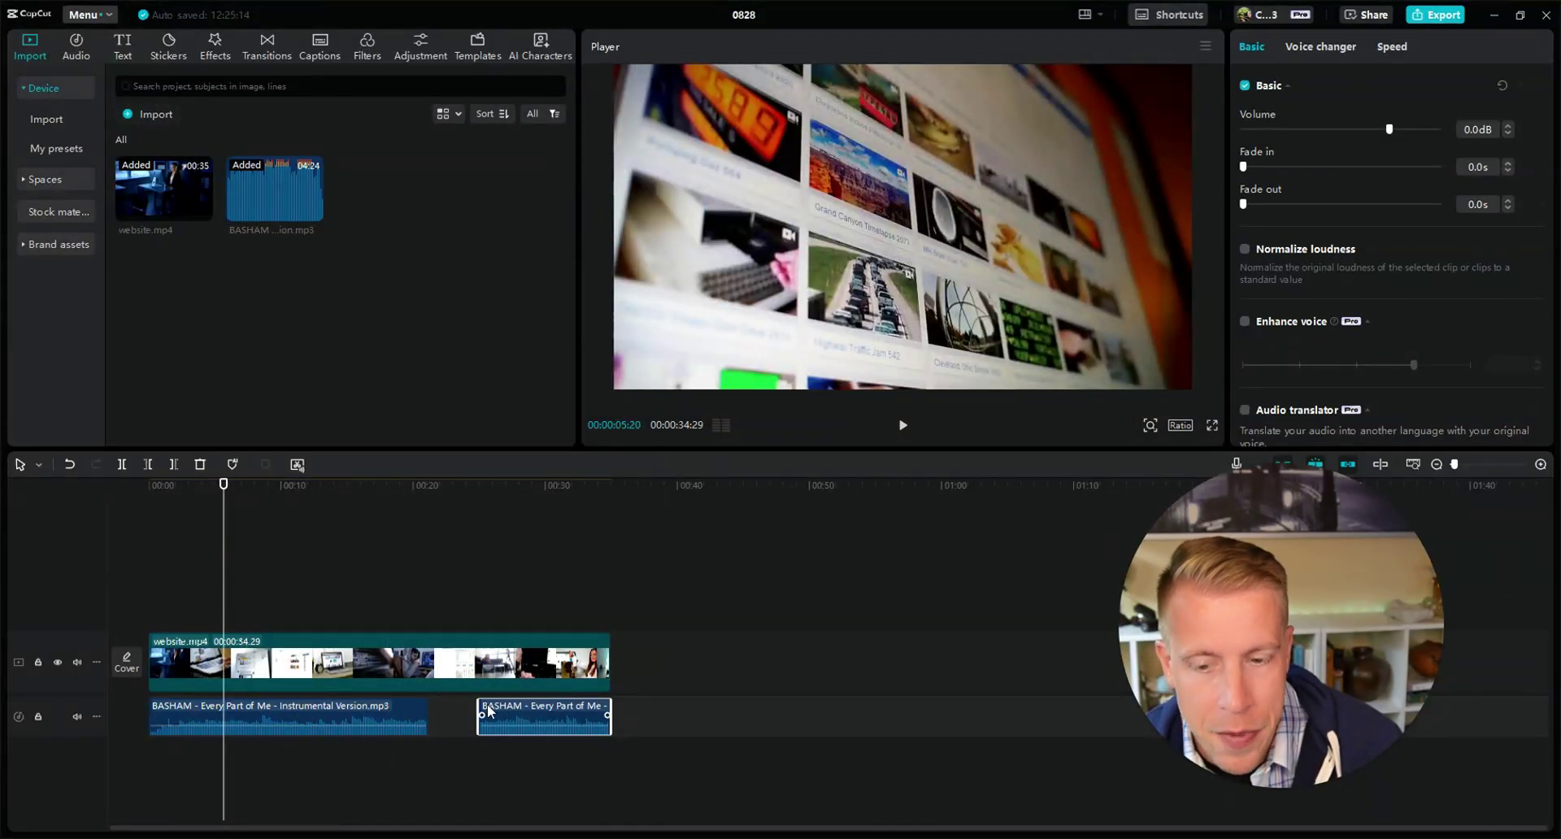
left_click(469, 581)
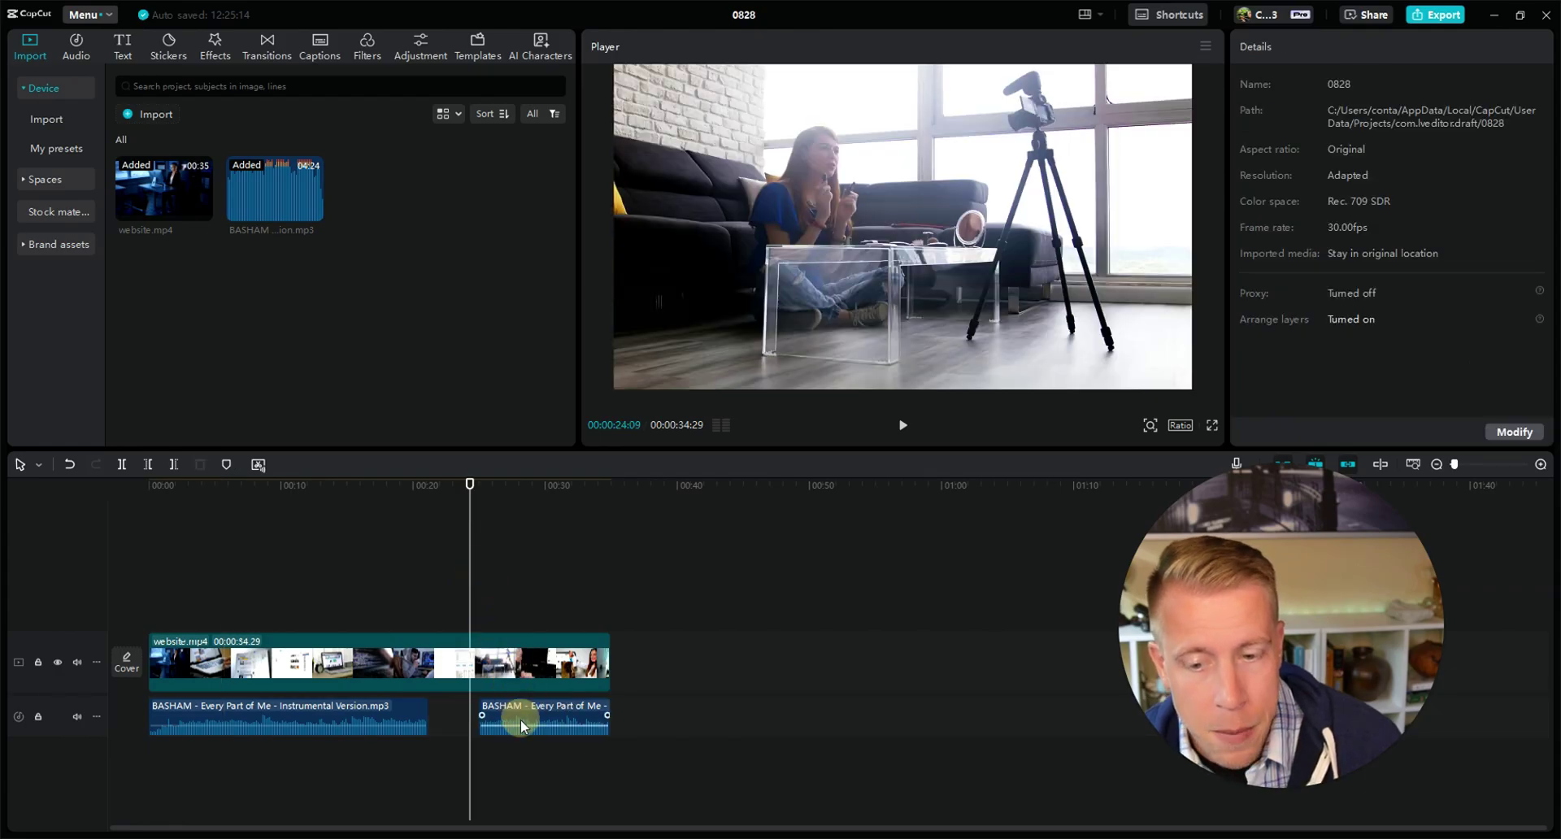
left_click(520, 716)
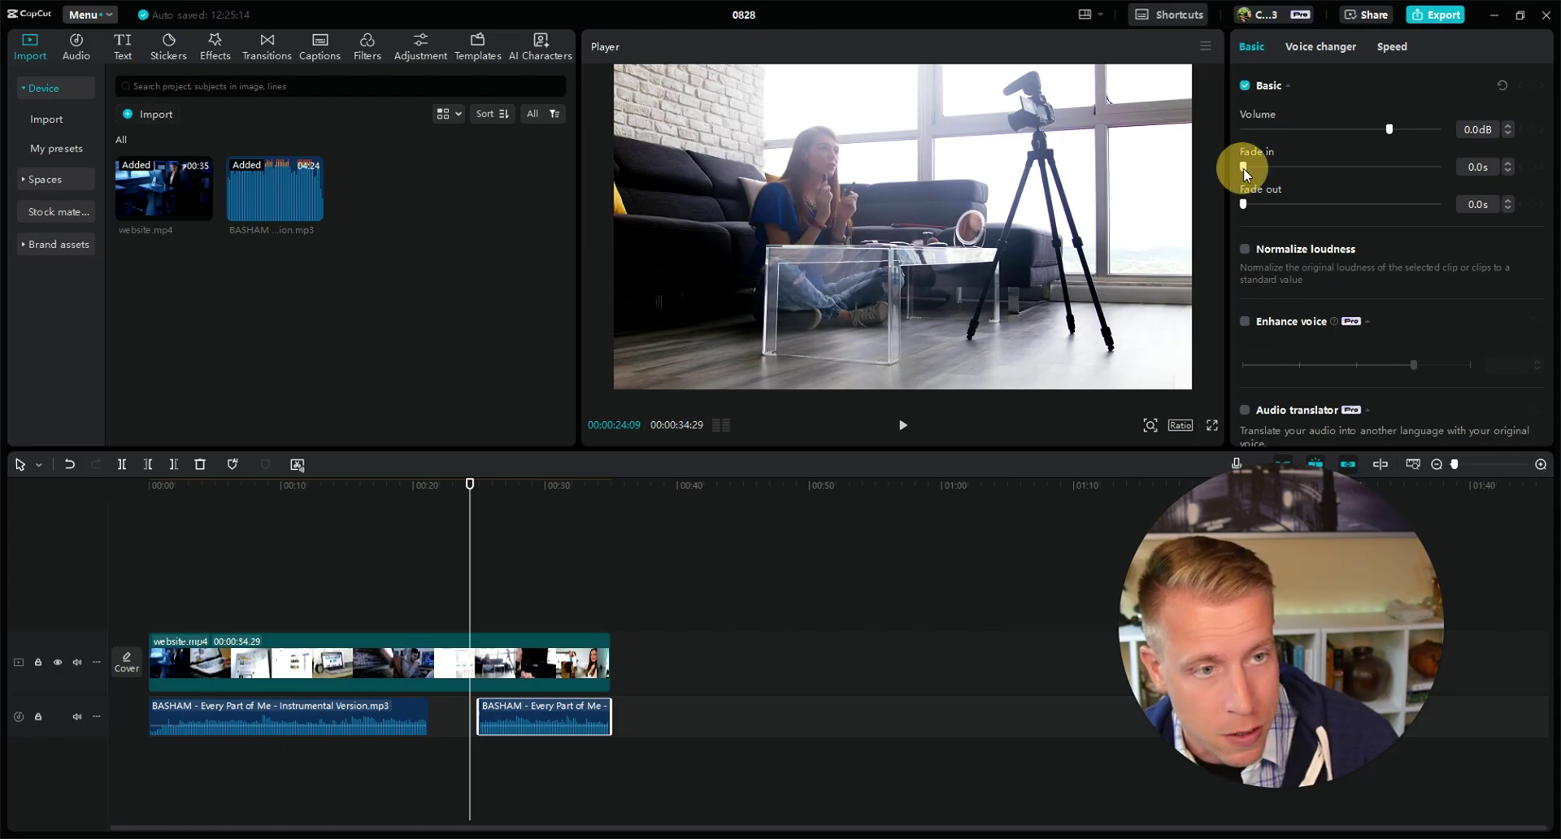
left_click_drag(1244, 169, 1345, 168)
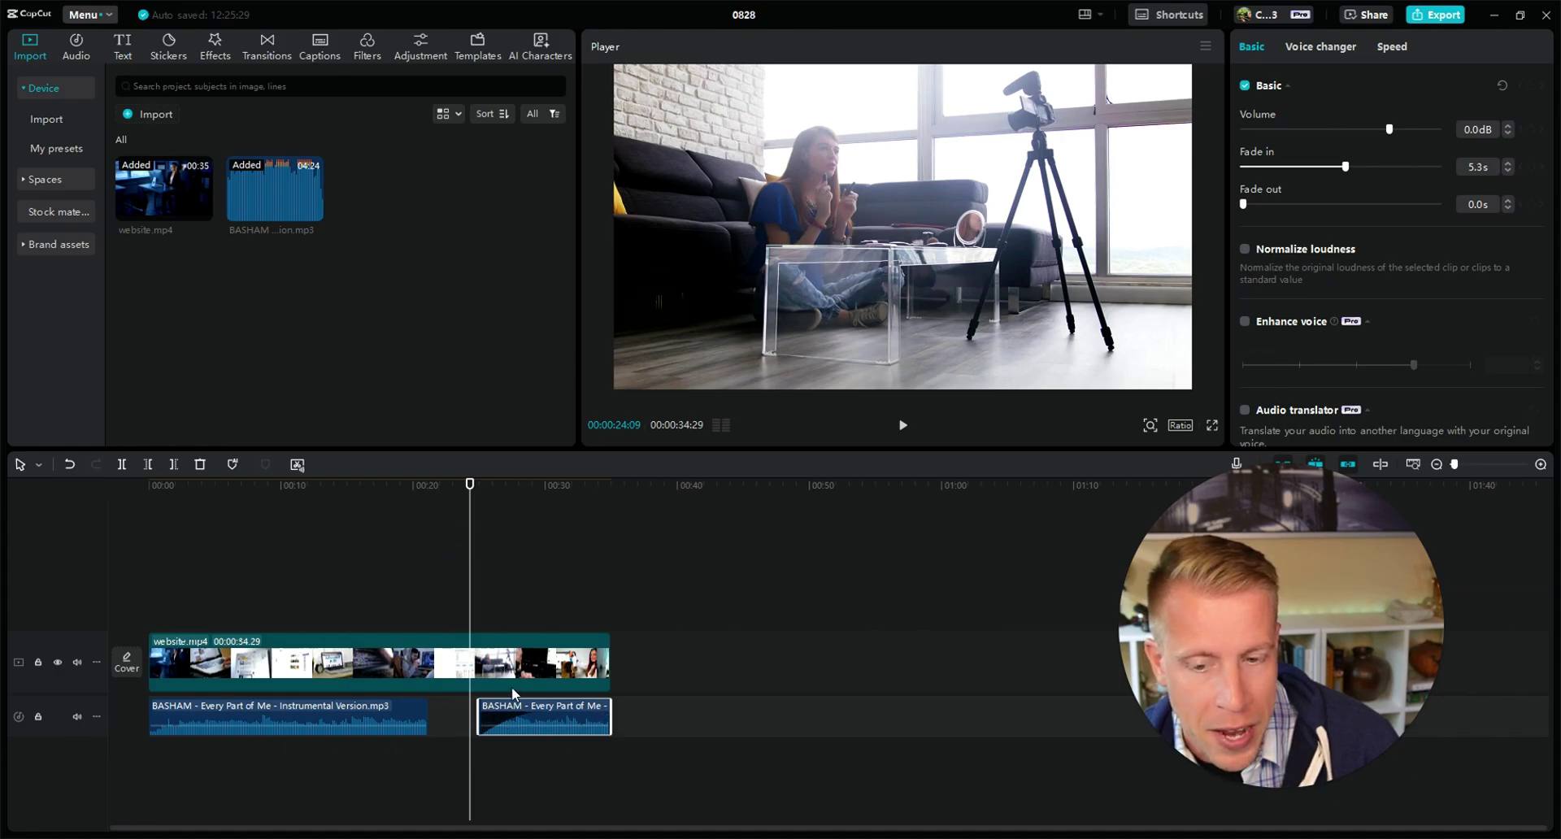
left_click_drag(1246, 205, 1304, 208)
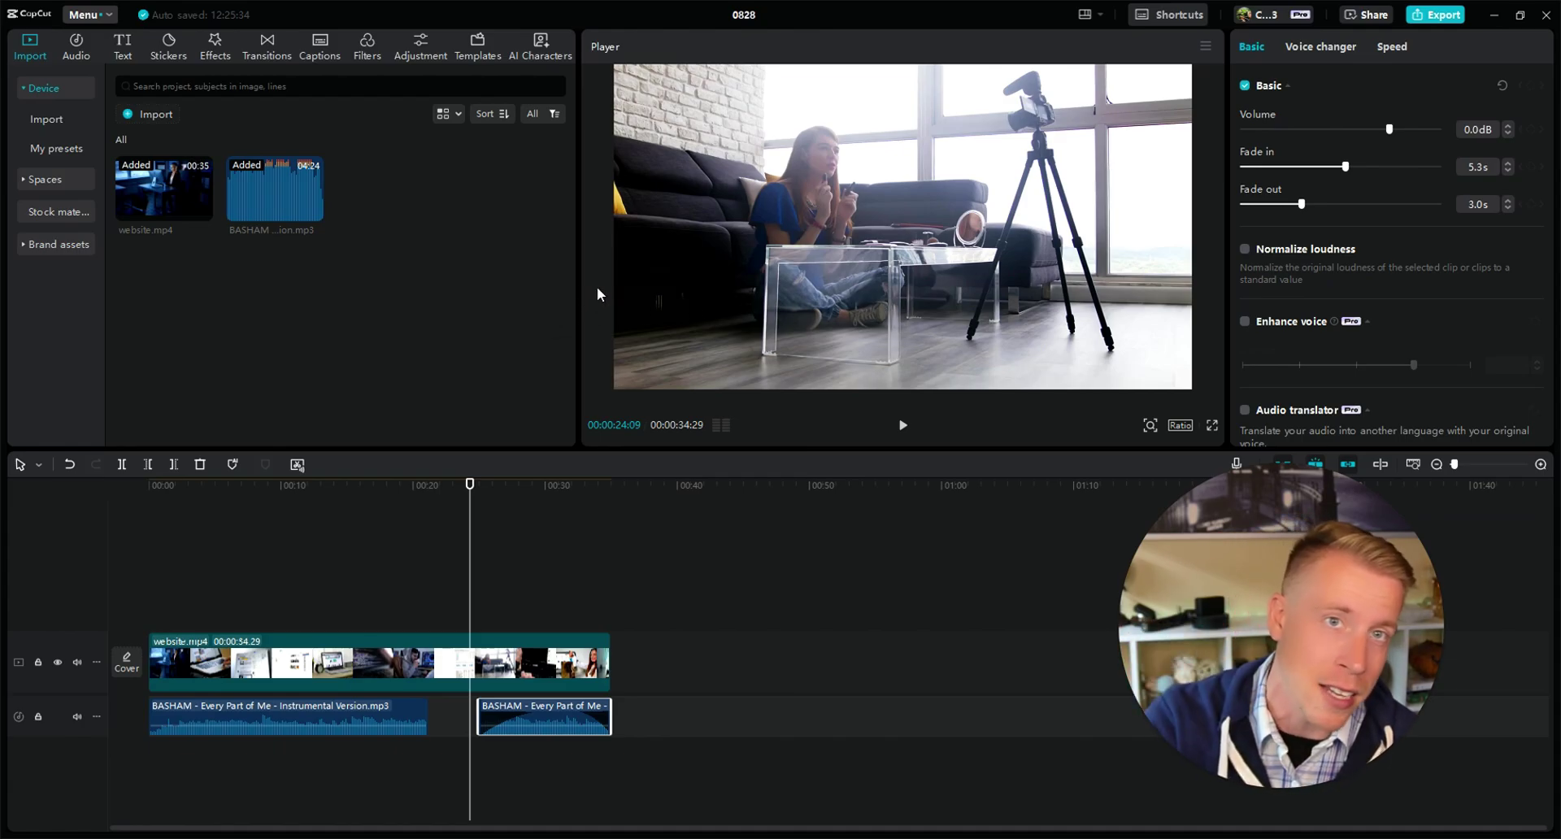
left_click_drag(474, 543, 117, 541)
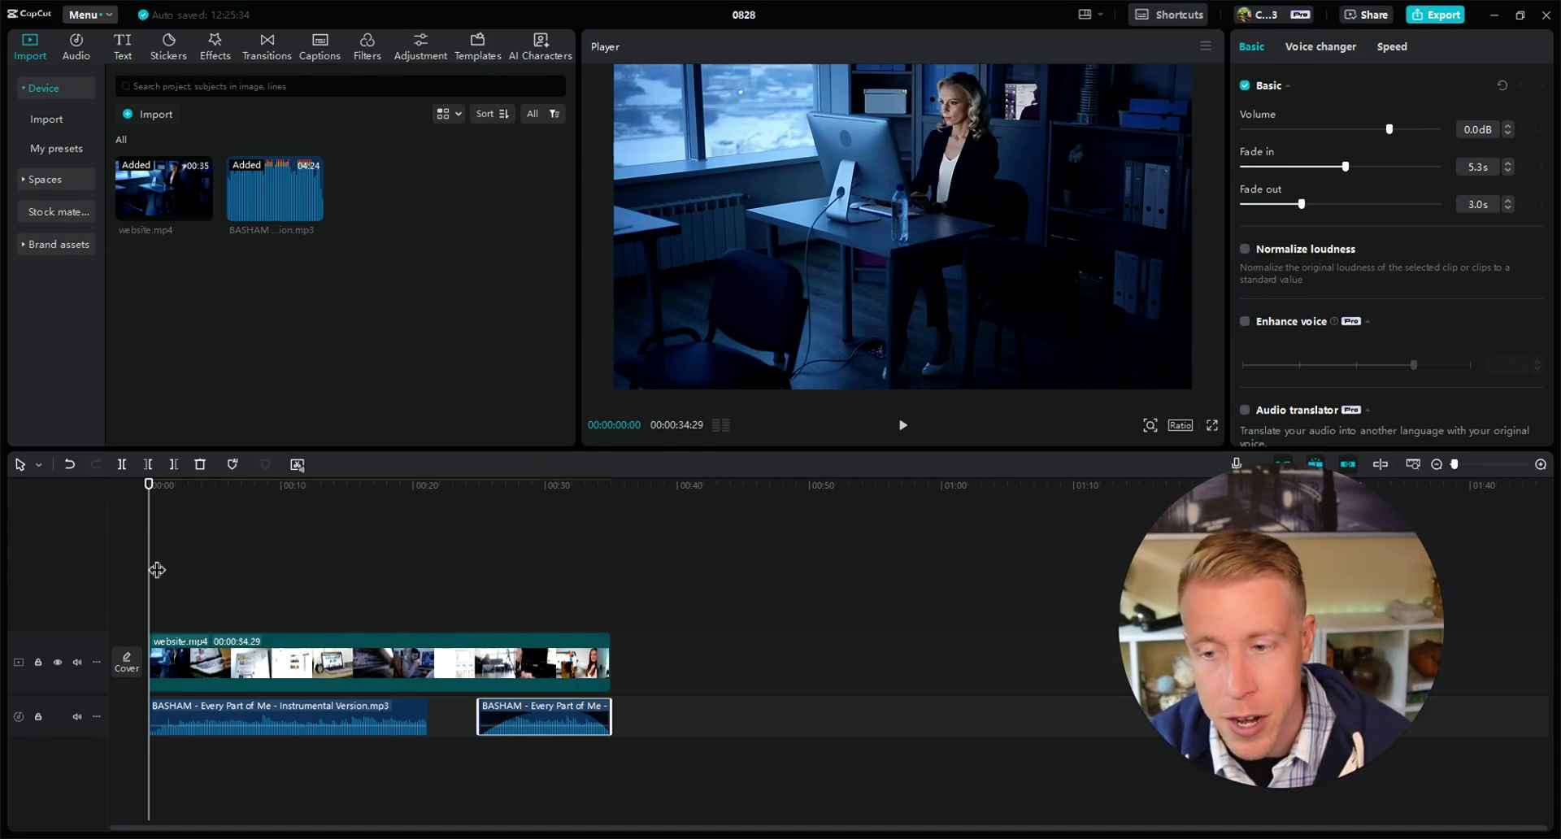
left_click_drag(157, 570, 377, 568)
left_click(404, 711)
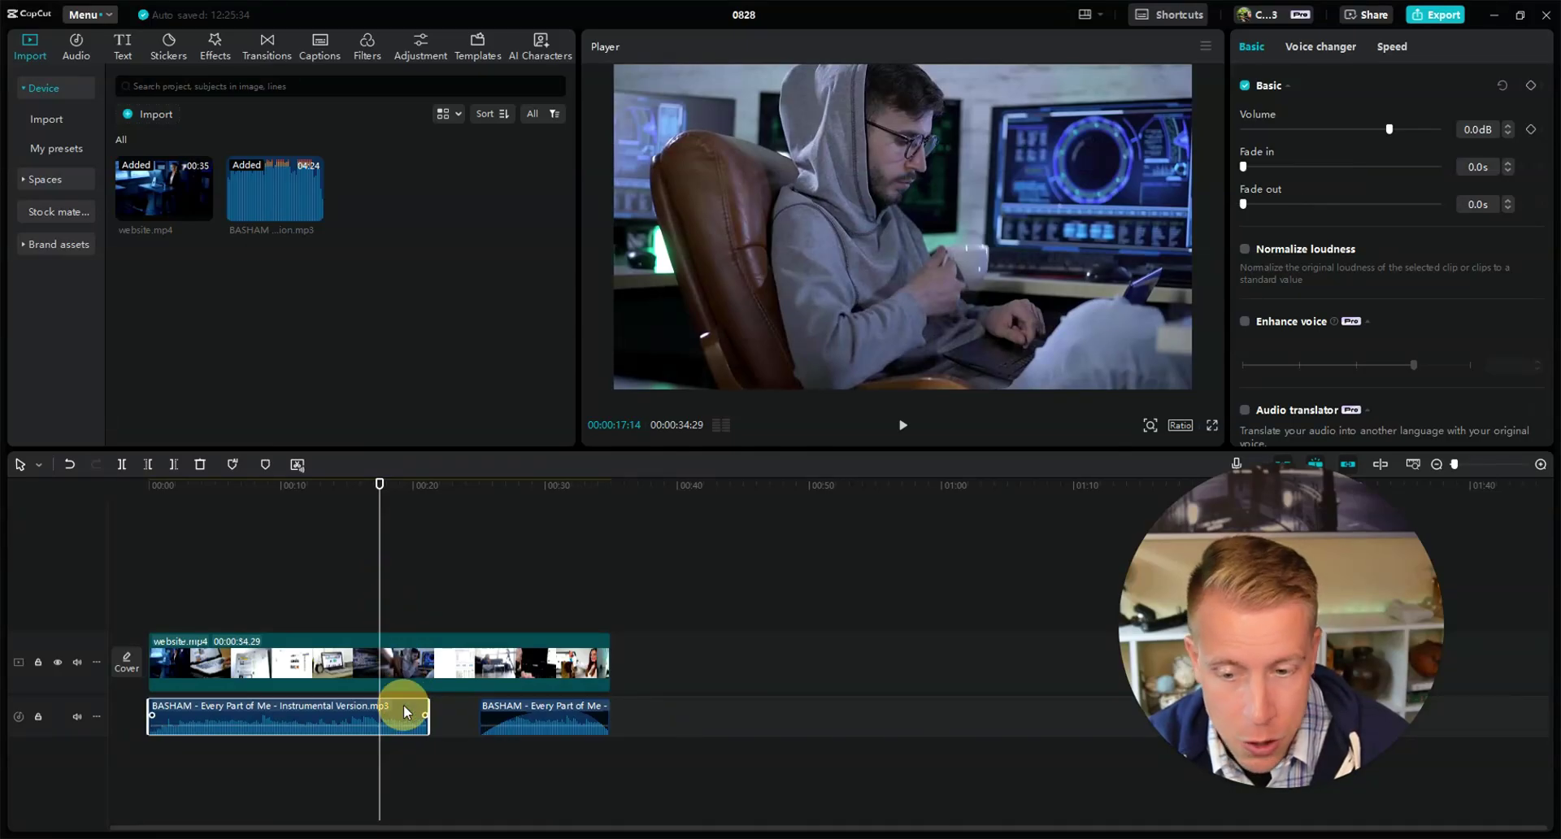
left_click_drag(171, 569, 127, 561)
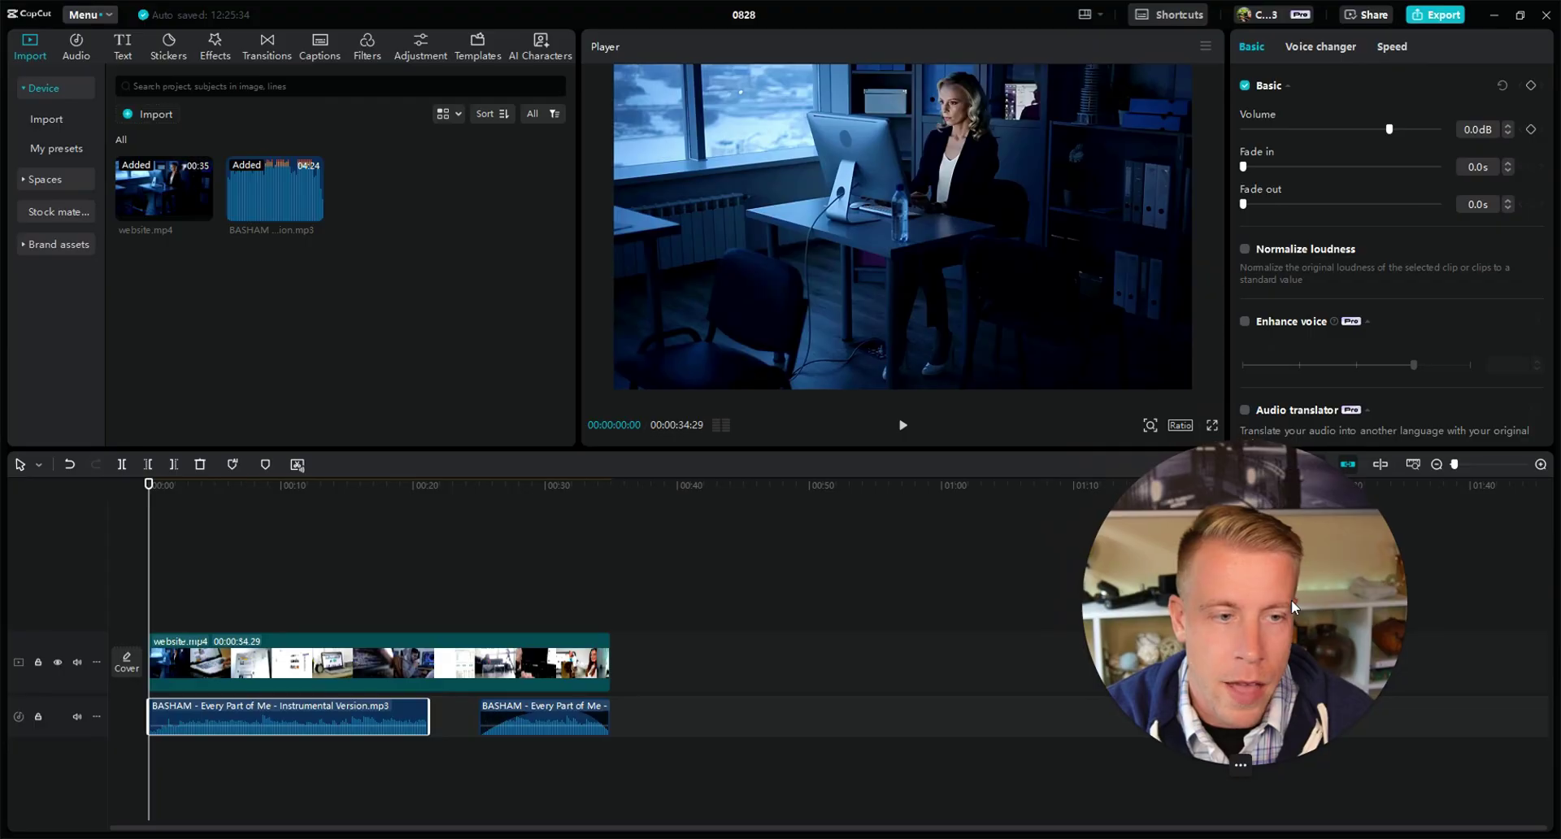
Scrub the preview back to the start and open Export for 0828 (4K, H.264, mp4, 30fps)
left_click(150, 557)
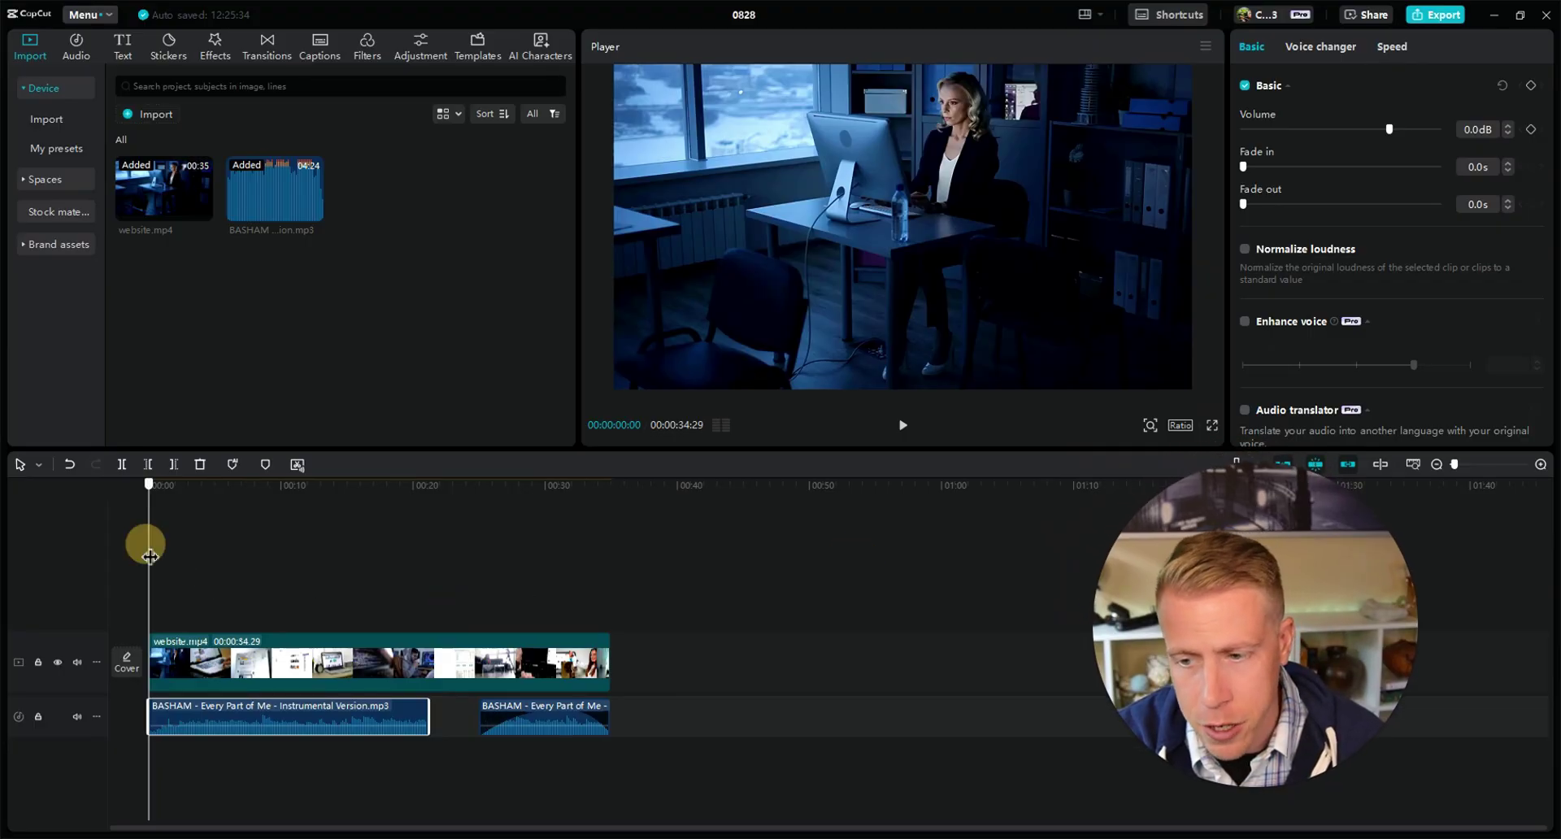
left_click_drag(150, 557, 112, 533)
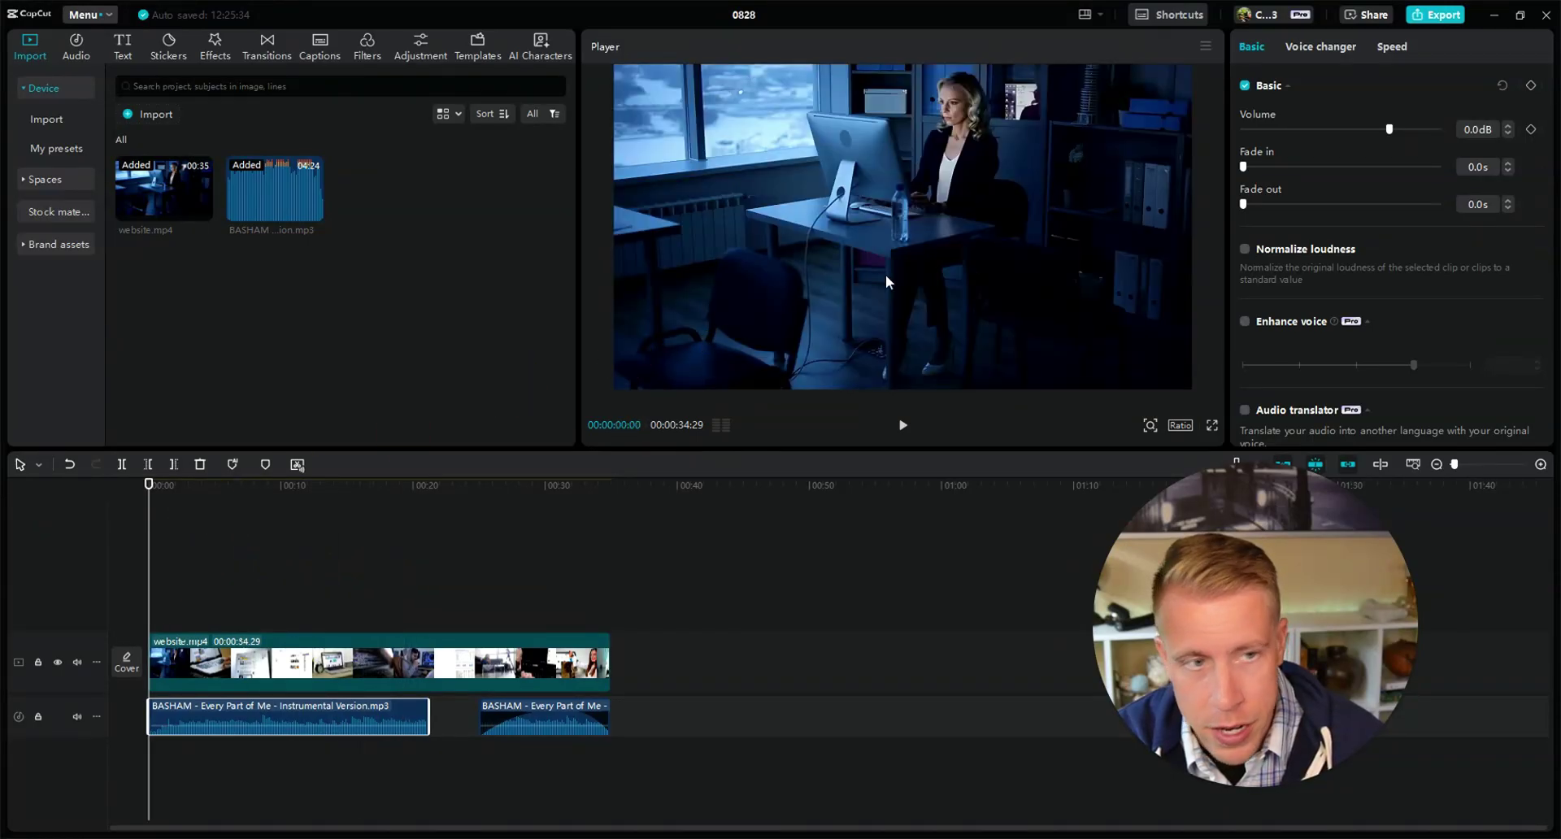
left_click(1424, 15)
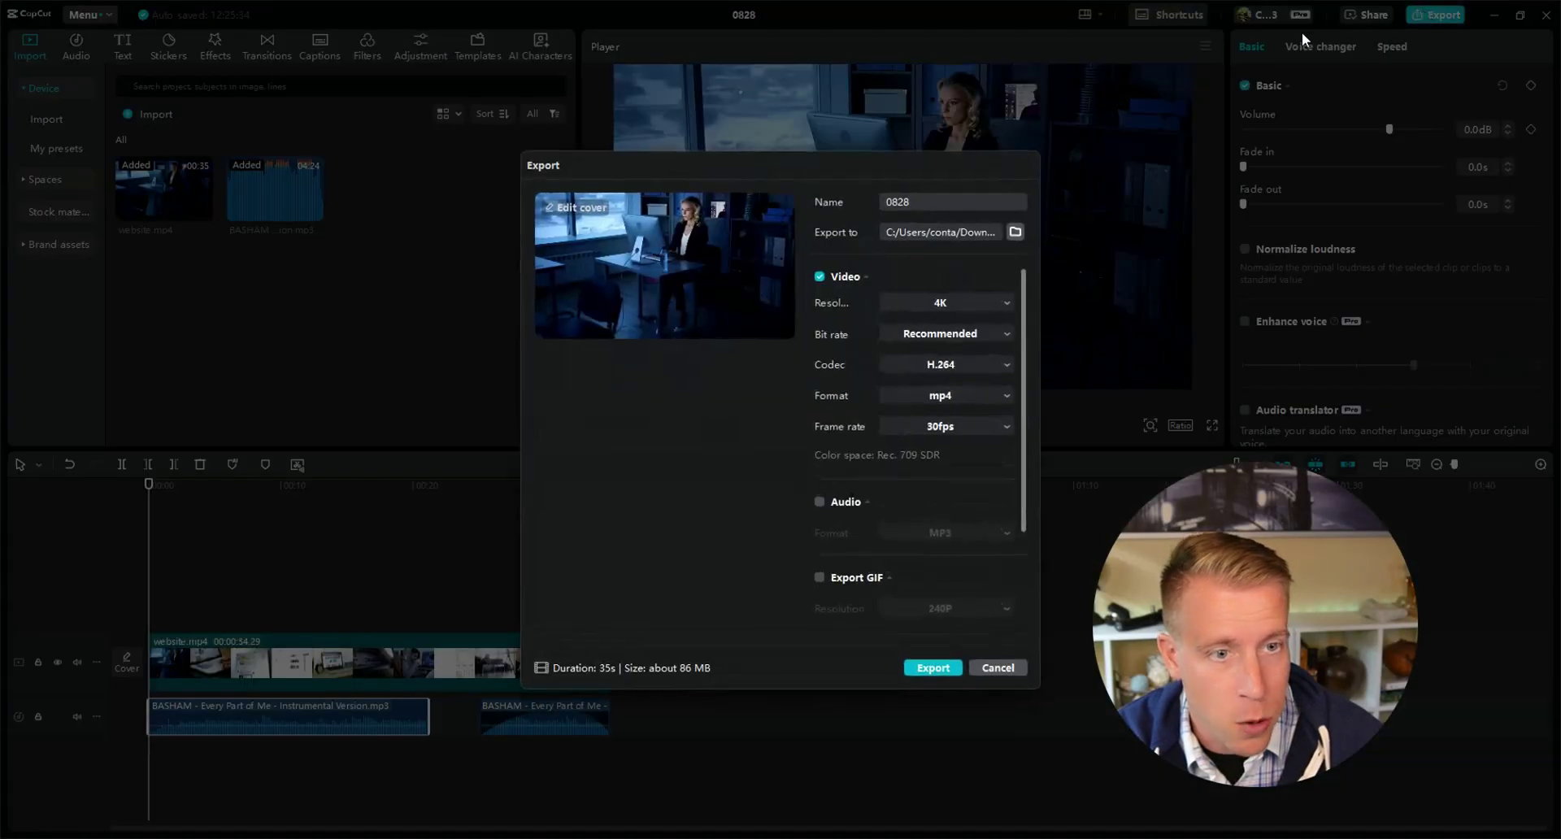